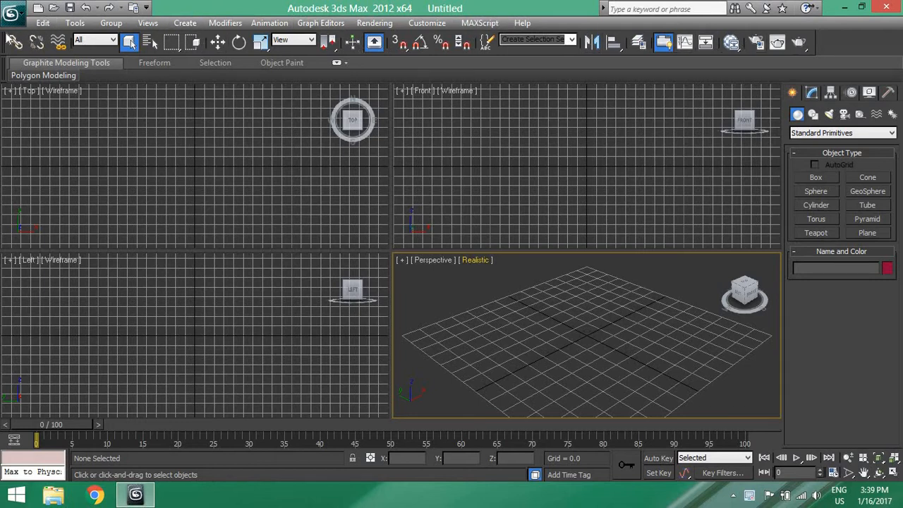
click(45, 23)
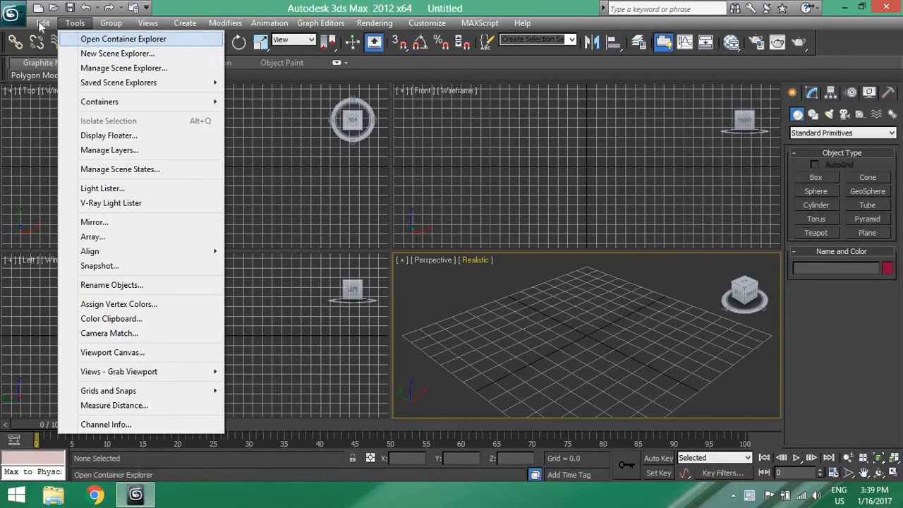
mouse_move(75, 23)
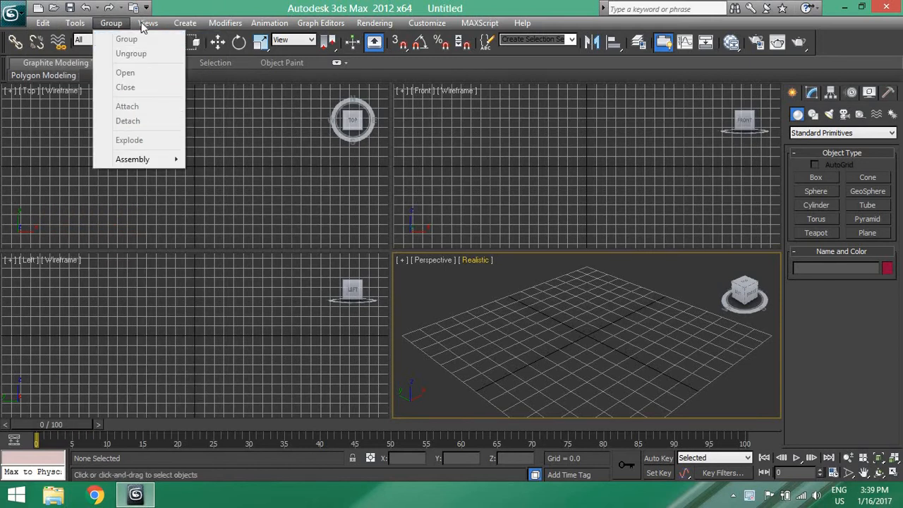
mouse_move(185, 25)
click(379, 12)
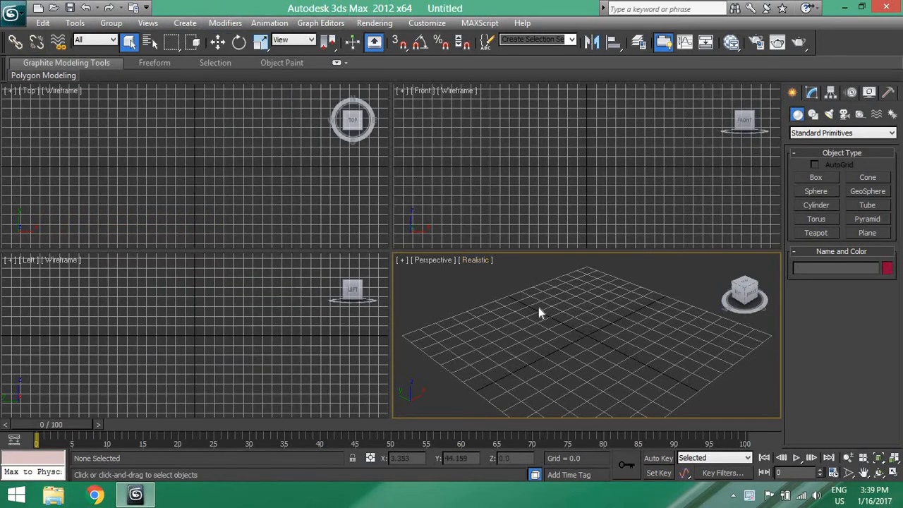
click(539, 180)
click(111, 147)
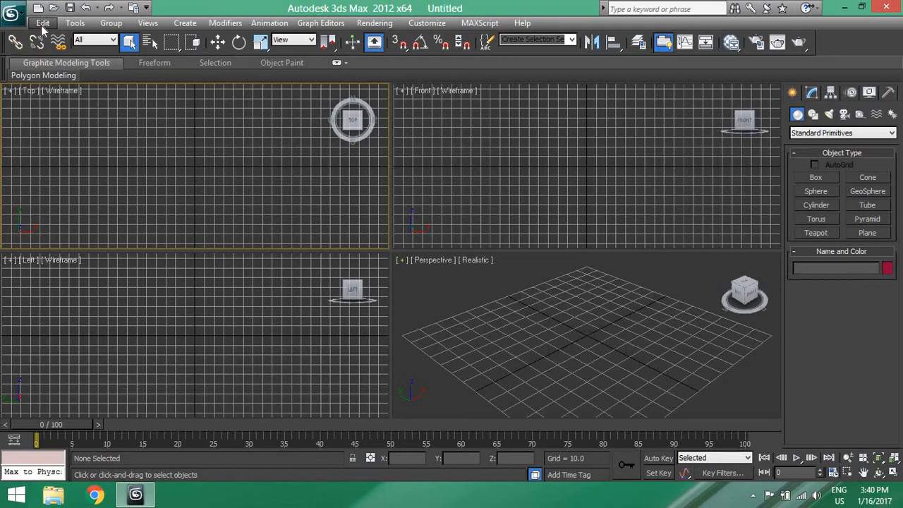
click(42, 23)
Create three separate boxes in the Perspective viewport, the last one about 30 long, 52 wide and 39.6 high
click(539, 294)
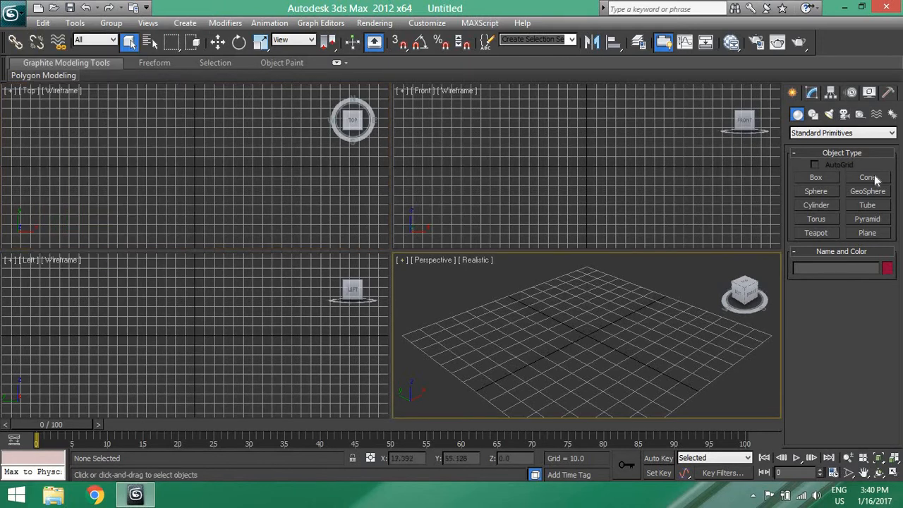
click(816, 178)
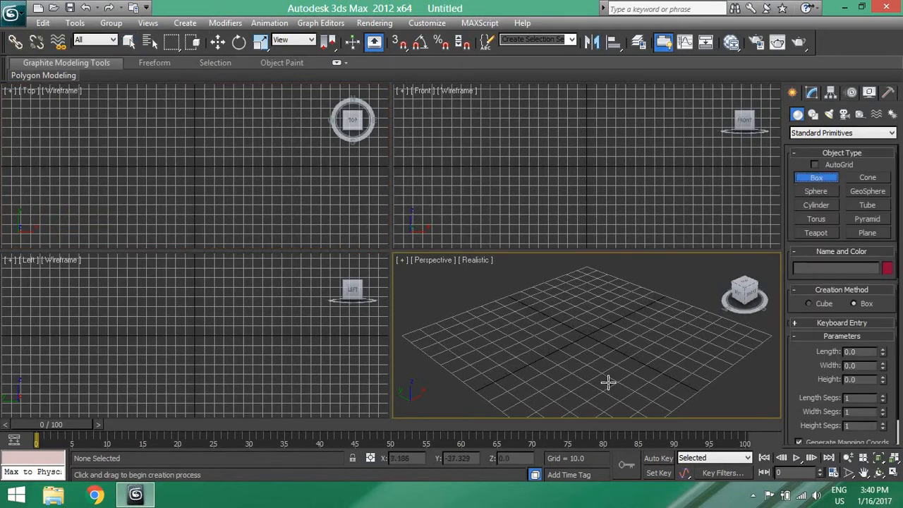
drag(595, 383, 648, 357)
click(574, 358)
drag(521, 364, 436, 353)
click(479, 287)
drag(587, 302, 554, 353)
click(550, 285)
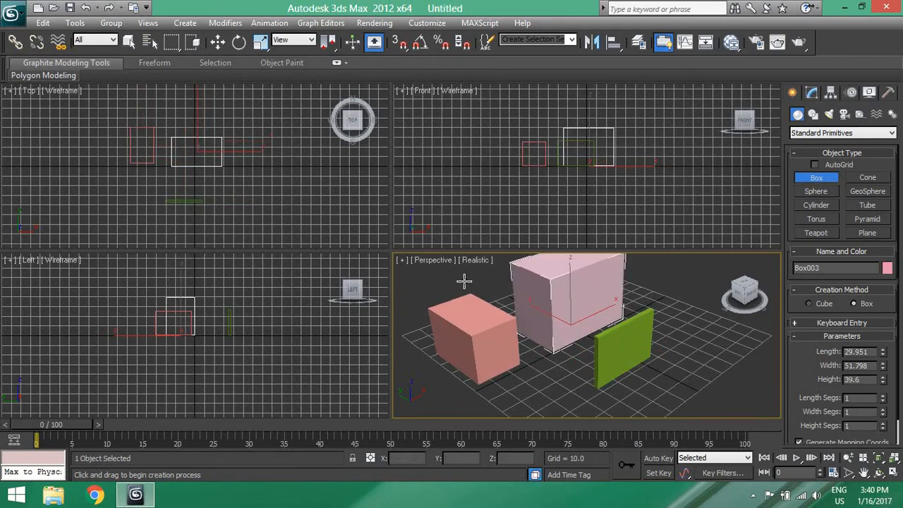
middle_drag(464, 278, 476, 313)
right_click(478, 312)
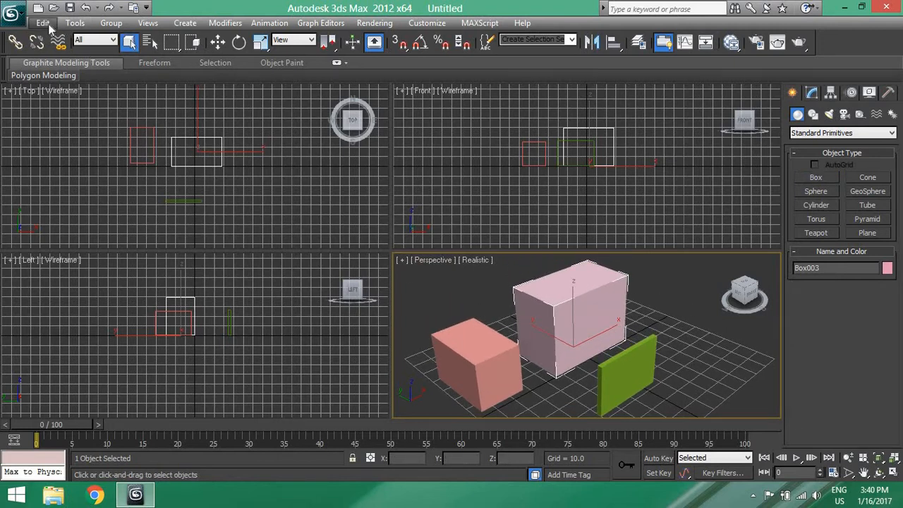
click(44, 23)
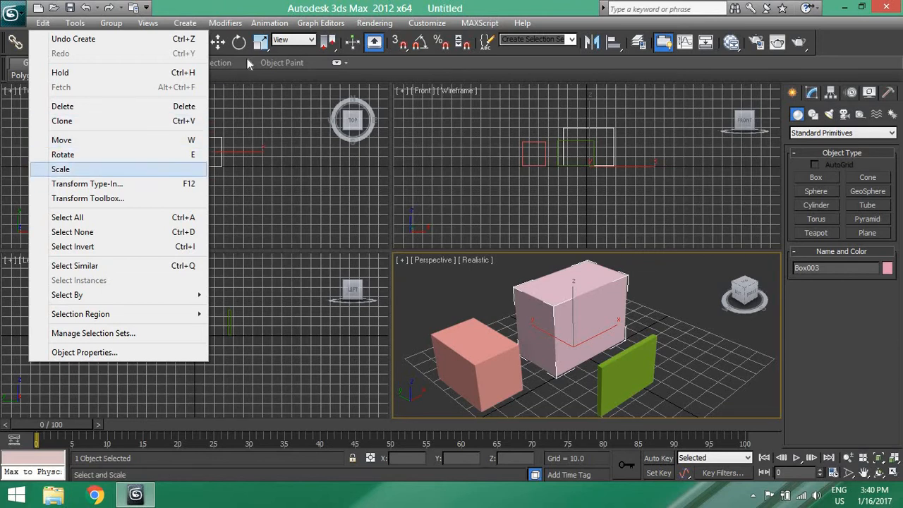
click(131, 42)
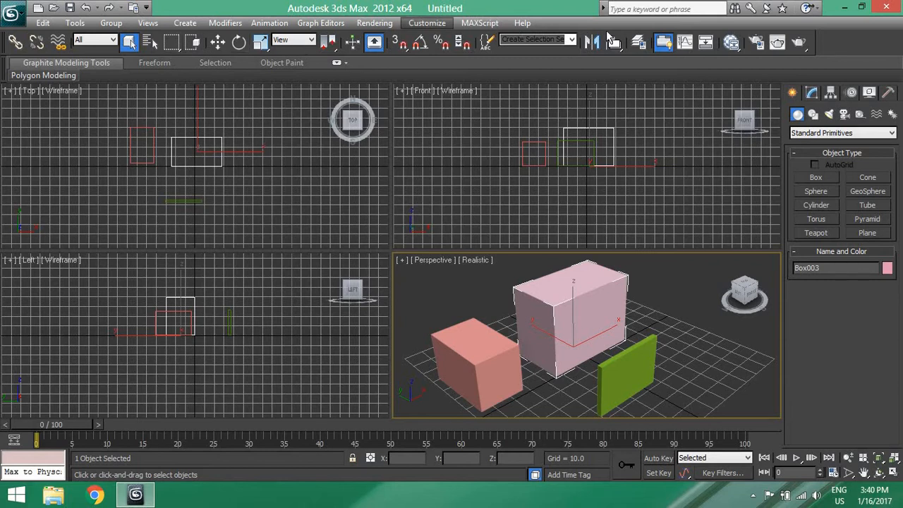
click(39, 23)
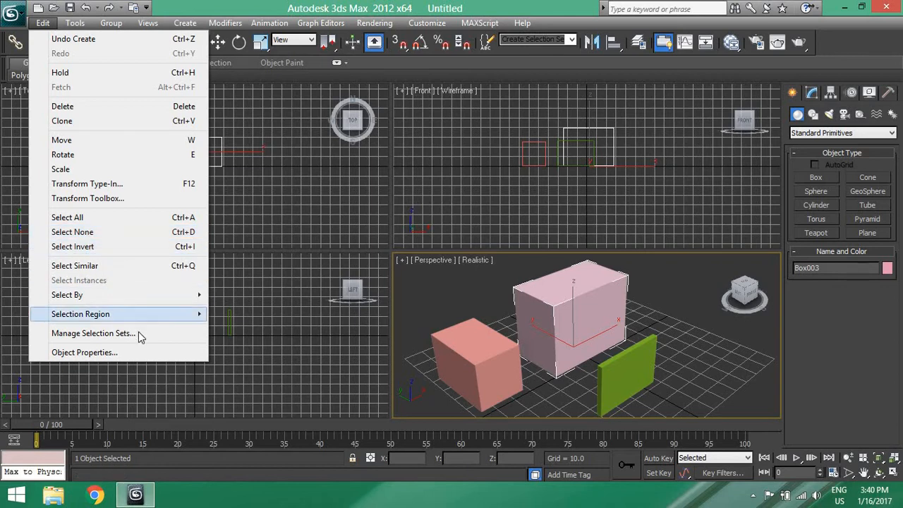
mouse_move(136, 319)
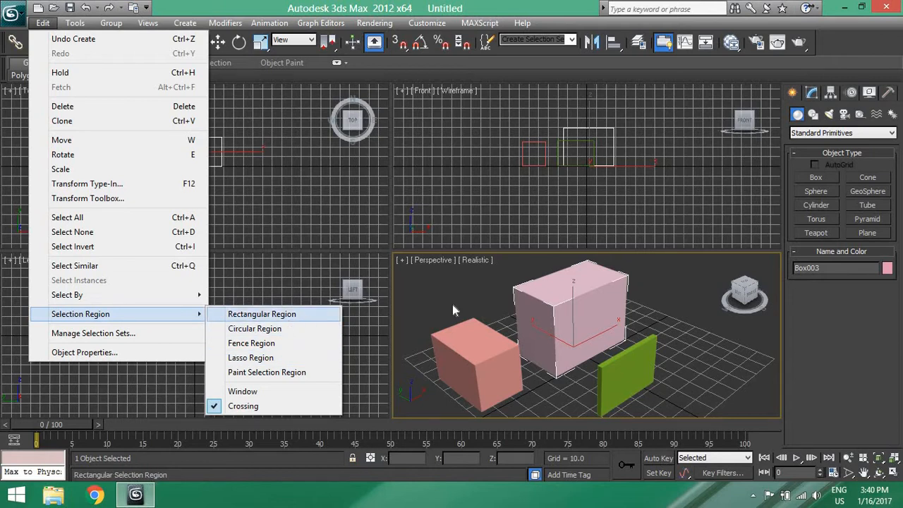
Clear the selection and draw a rectangular selection region in an empty area of the Front viewport
click(486, 161)
drag(482, 149, 441, 195)
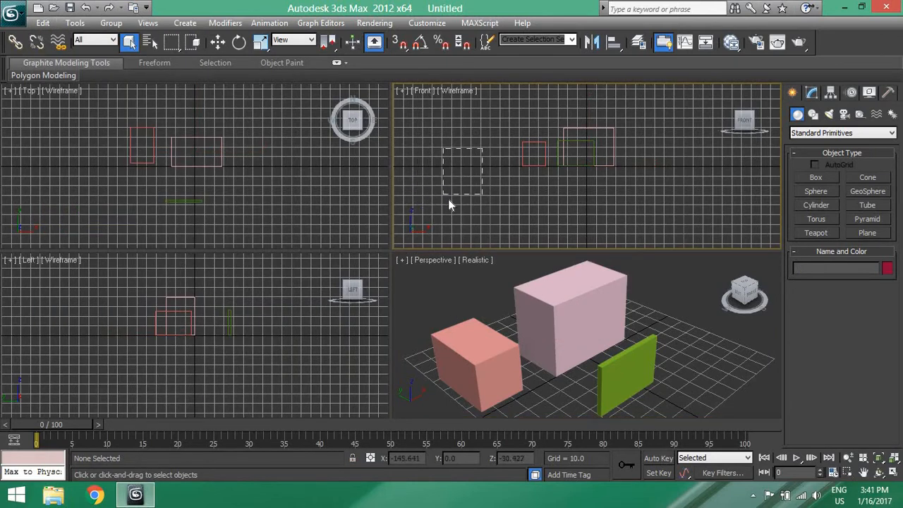
drag(452, 205, 450, 203)
Set the selection region to Circular Region and draw a circular region in an empty area of the Front viewport
click(43, 23)
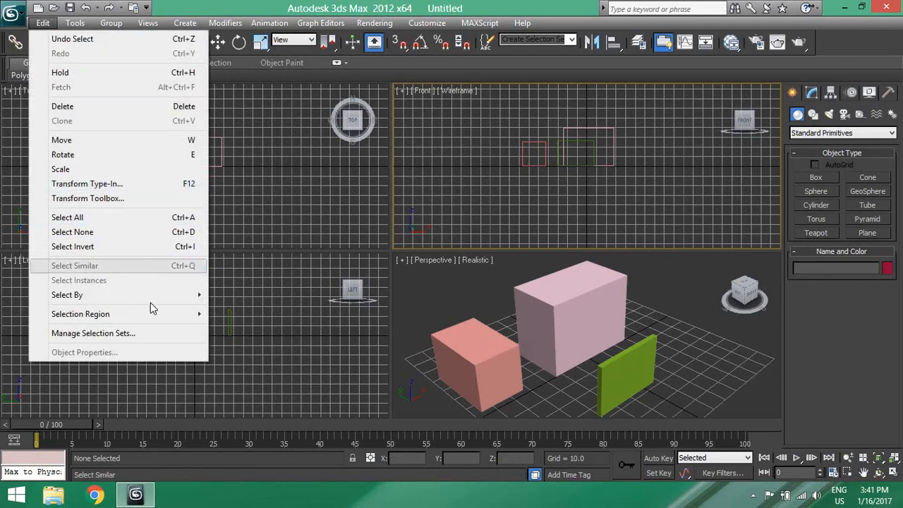
mouse_move(182, 314)
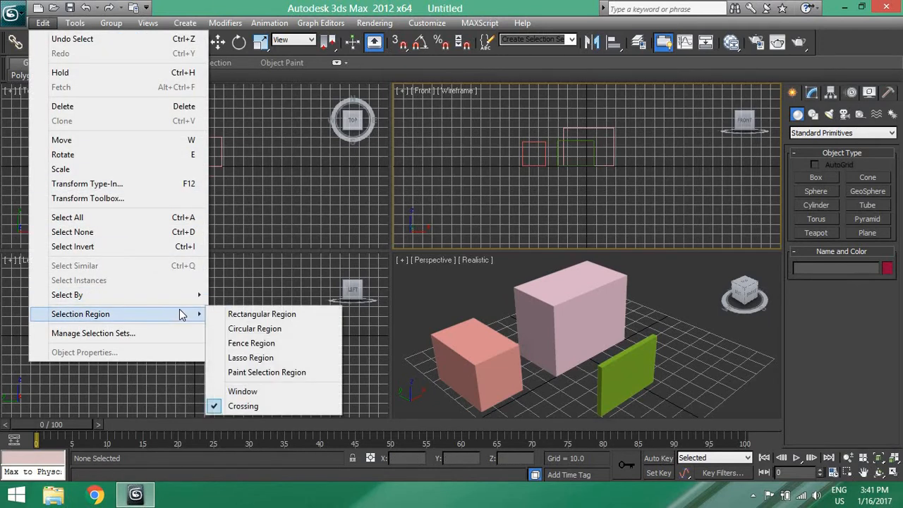
click(254, 329)
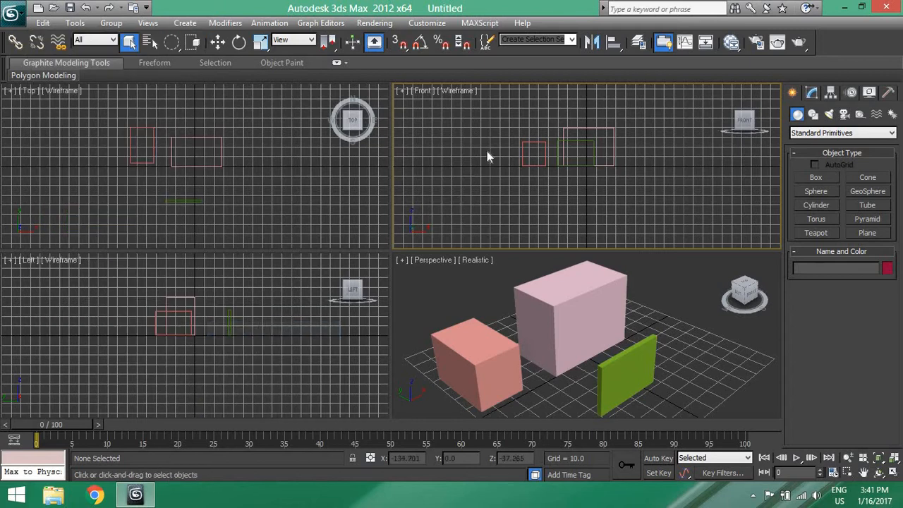
drag(487, 150, 459, 176)
click(446, 145)
Set the selection region back to Rectangular Region
click(43, 23)
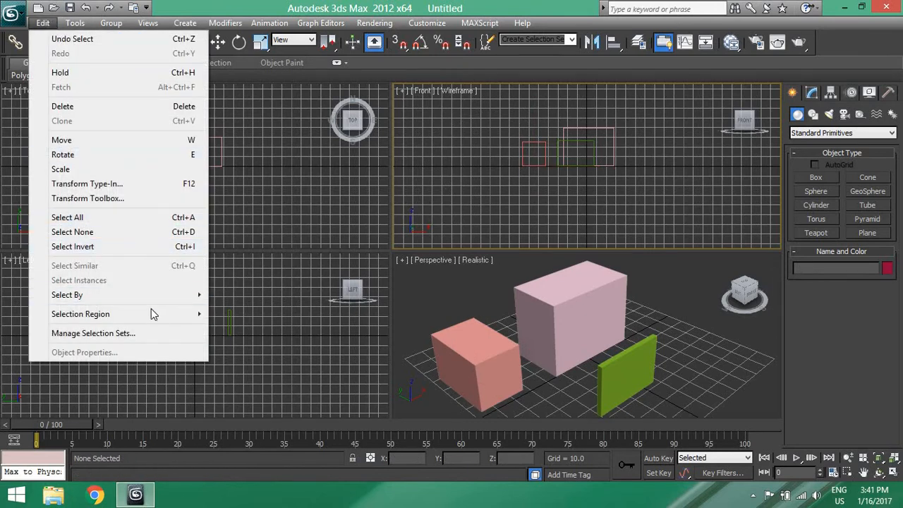
mouse_move(166, 313)
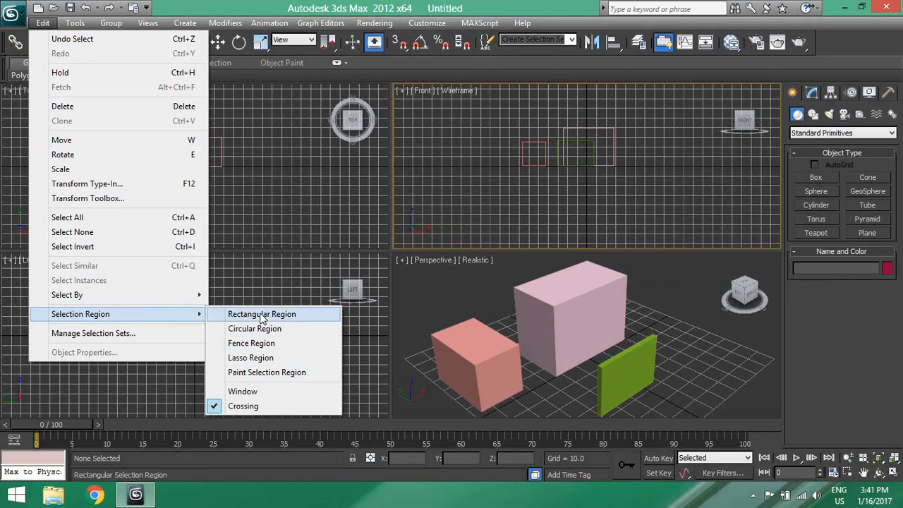
click(261, 314)
Create a new named selection set containing all three boxes, then close the set manager and deselect everything
click(42, 23)
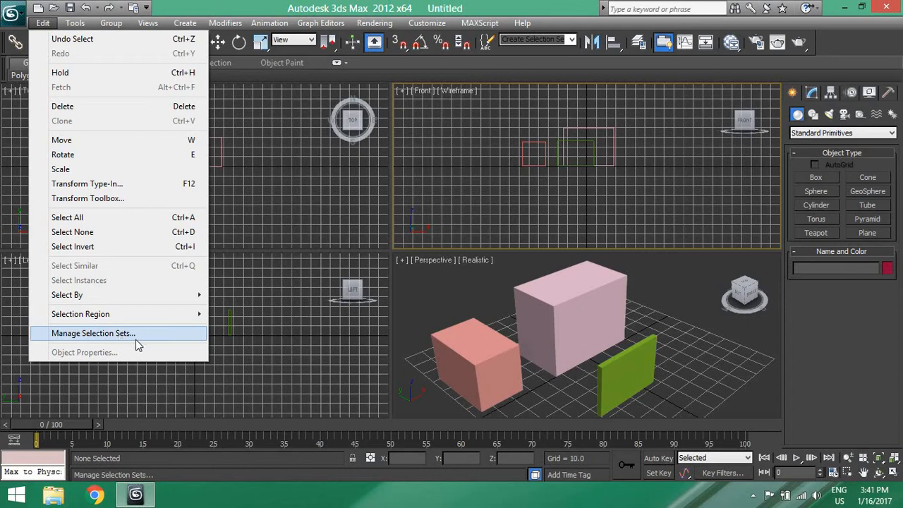
click(135, 334)
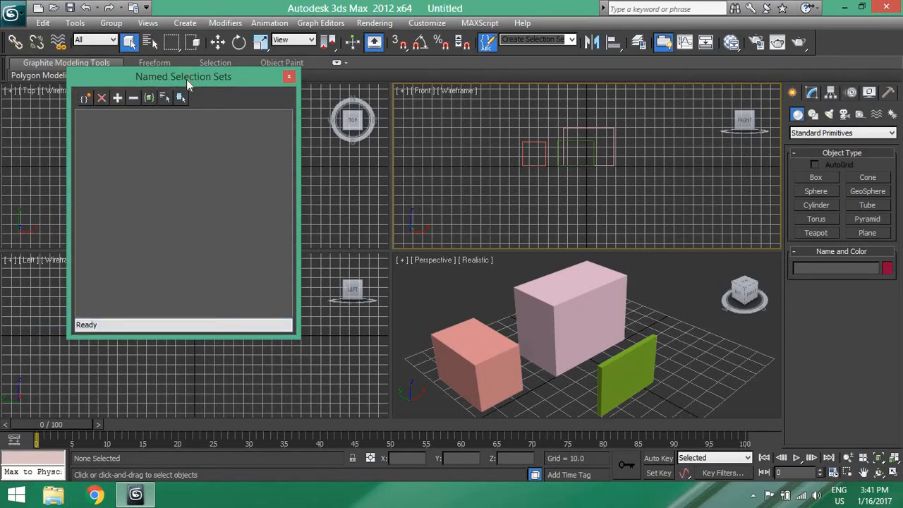
drag(187, 79, 246, 80)
drag(653, 290, 436, 373)
drag(180, 77, 206, 149)
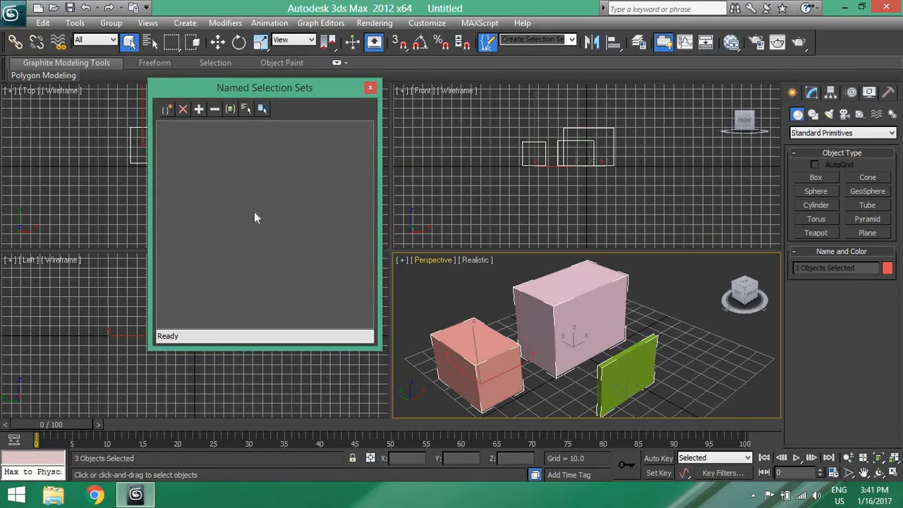
click(167, 109)
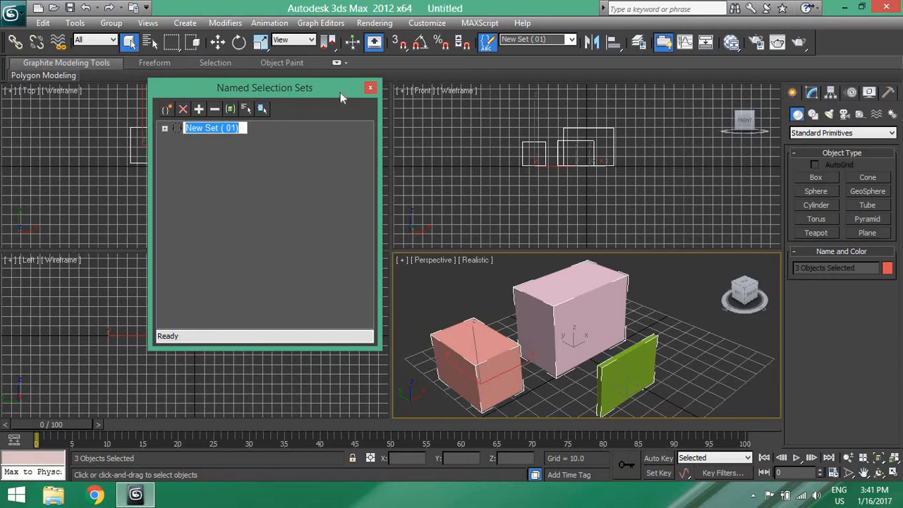
click(370, 89)
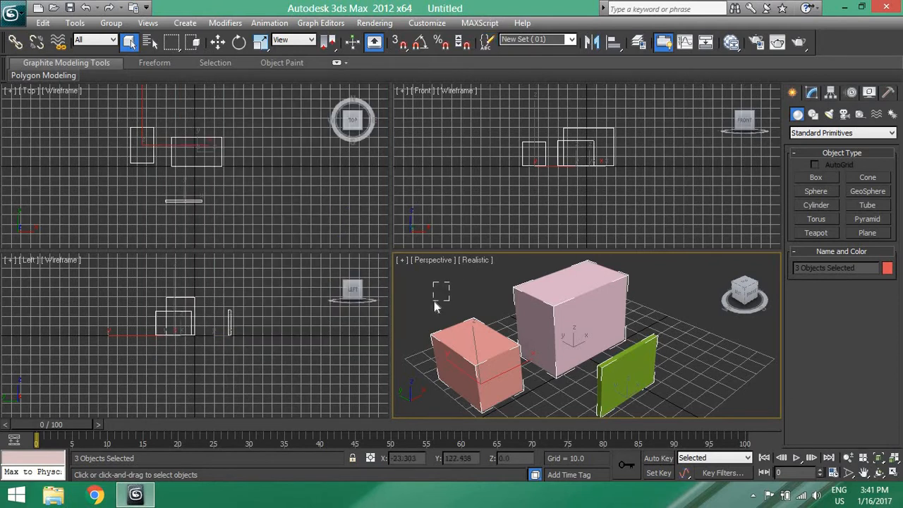
drag(435, 301, 435, 299)
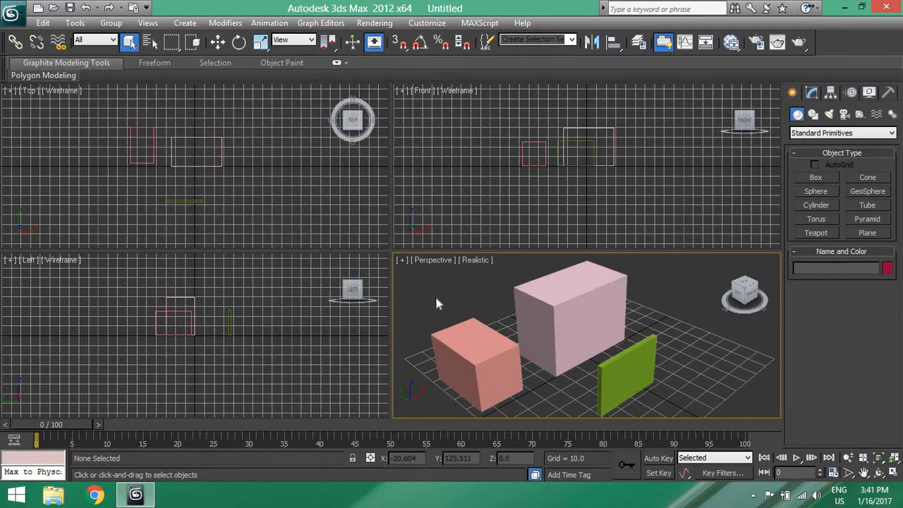
Open a new Scene Explorer and view its selection commands
click(44, 23)
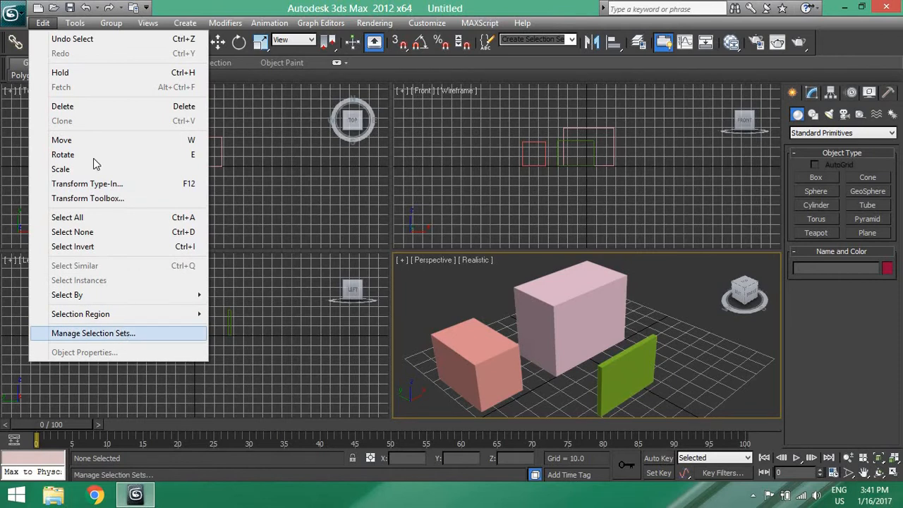
mouse_move(69, 29)
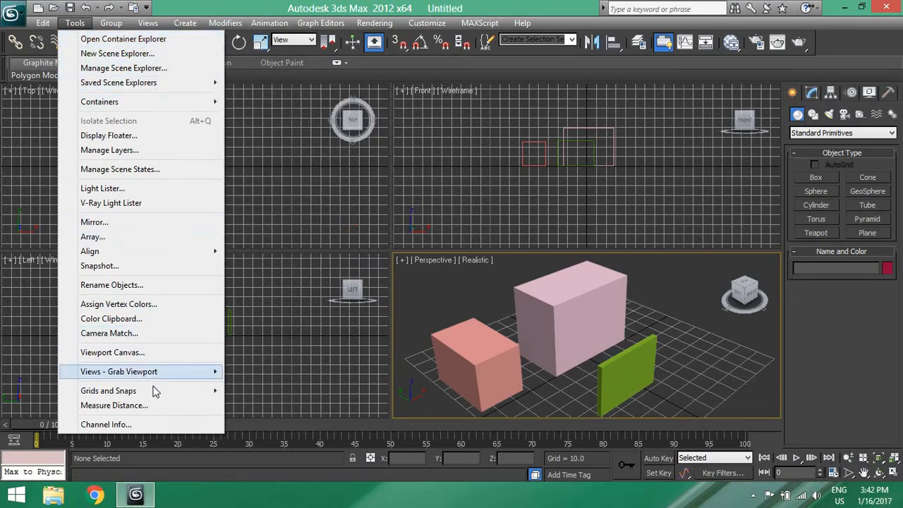
click(167, 54)
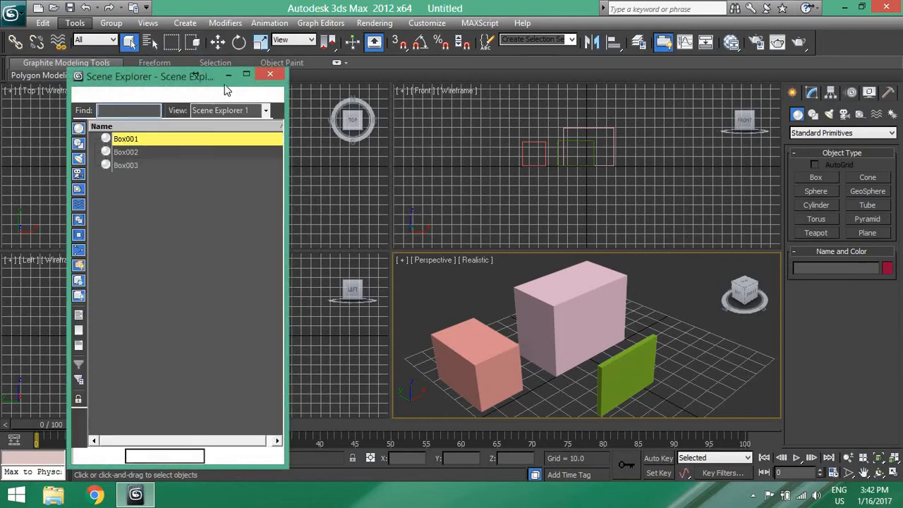
drag(152, 80, 224, 70)
click(163, 85)
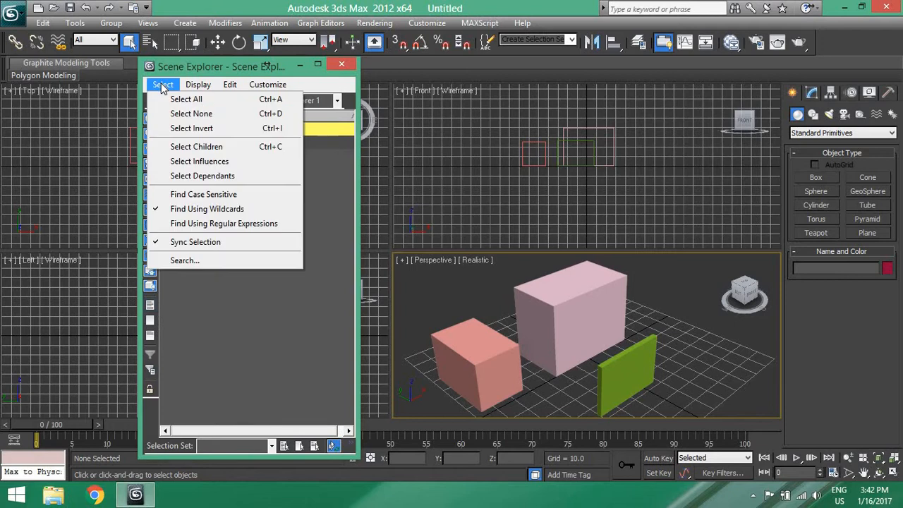
click(162, 85)
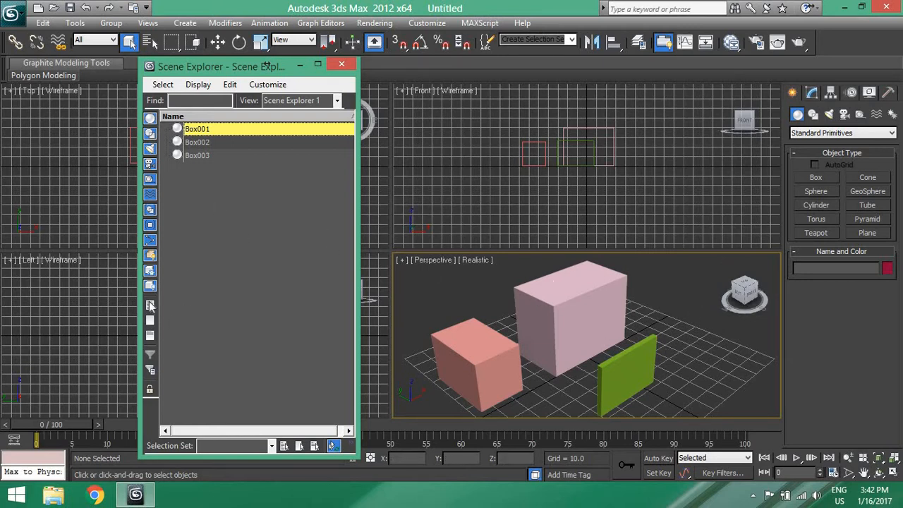
Select Box002, Box003 and again Box002 one at a time from the Scene Explorer list, then close the explorer
click(197, 142)
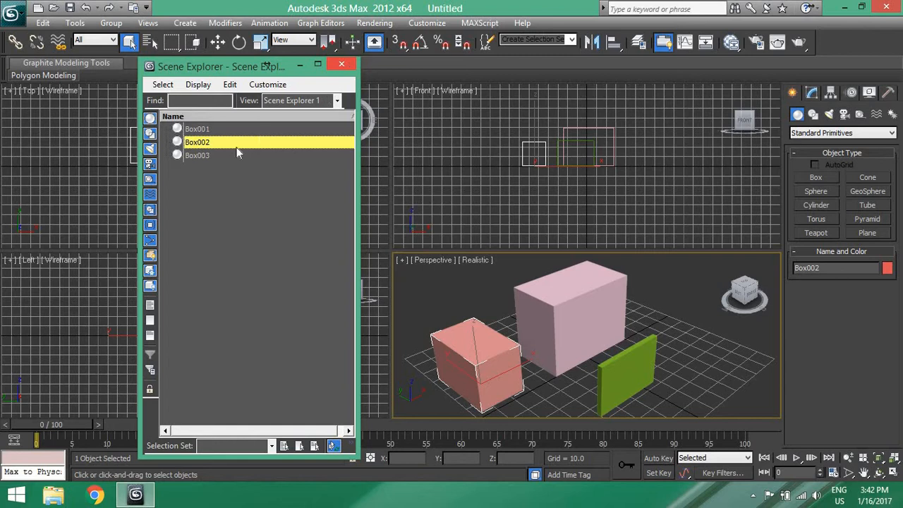
click(200, 154)
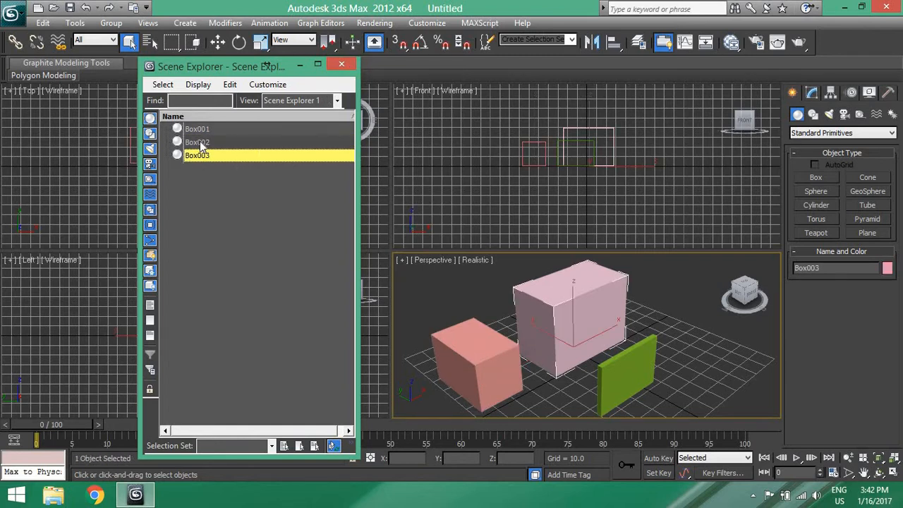
click(200, 143)
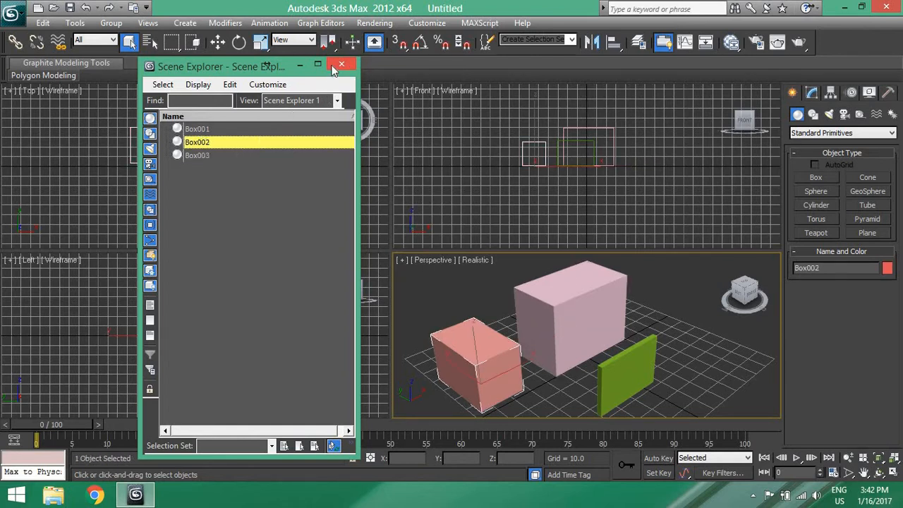
click(339, 65)
click(74, 23)
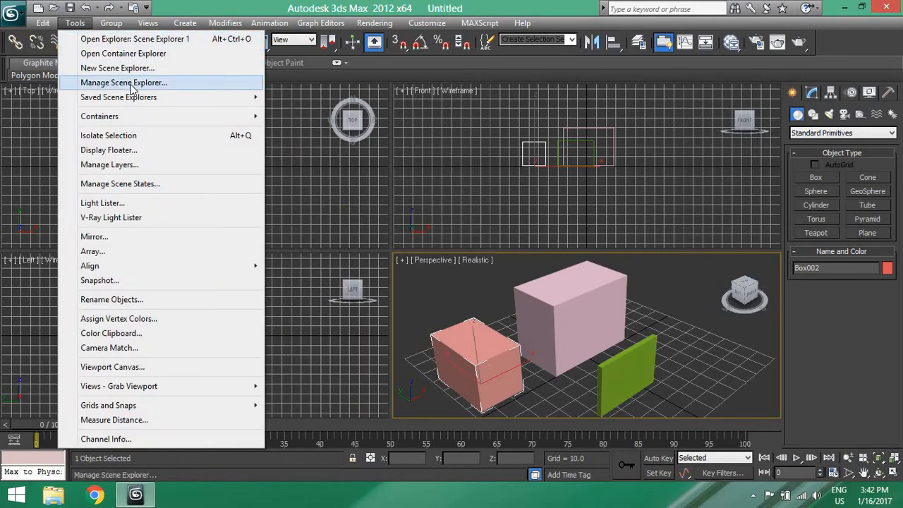
mouse_move(152, 99)
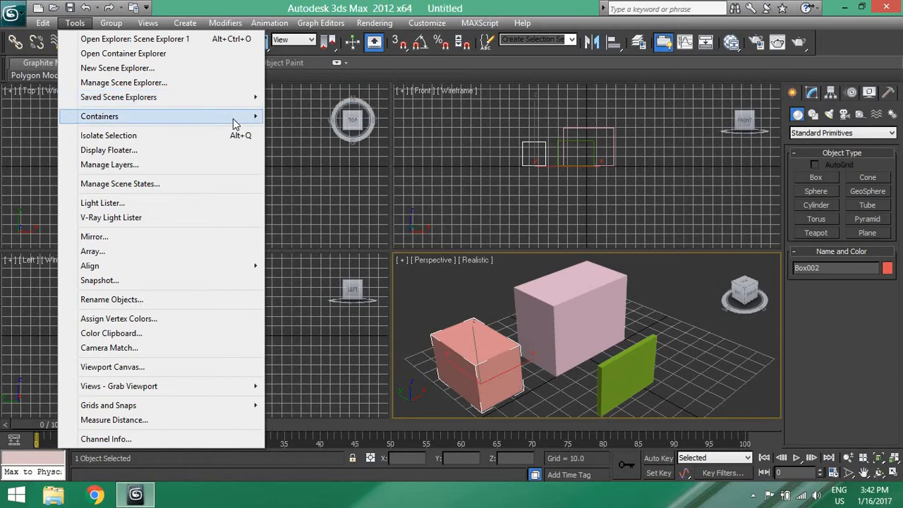
mouse_move(235, 122)
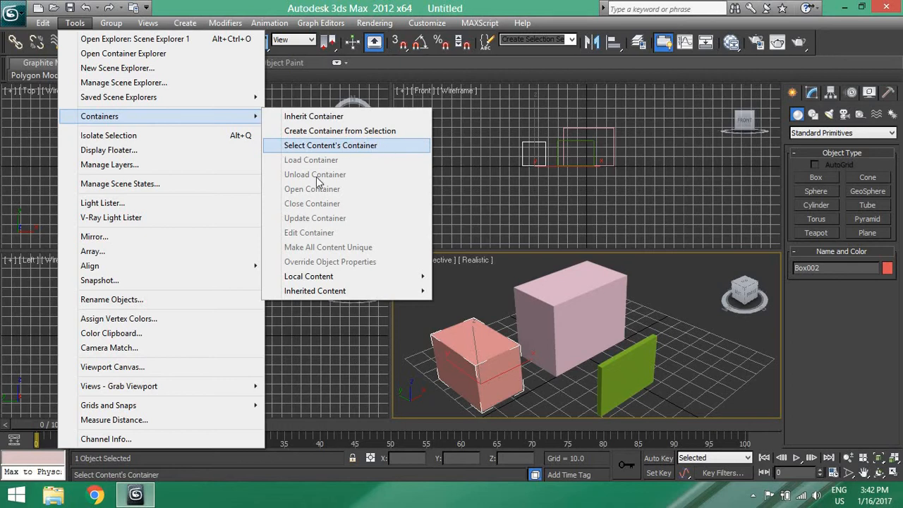
View the Inherit Container dialog's file types and the parent 3dsMax folder, then cancel it
click(314, 116)
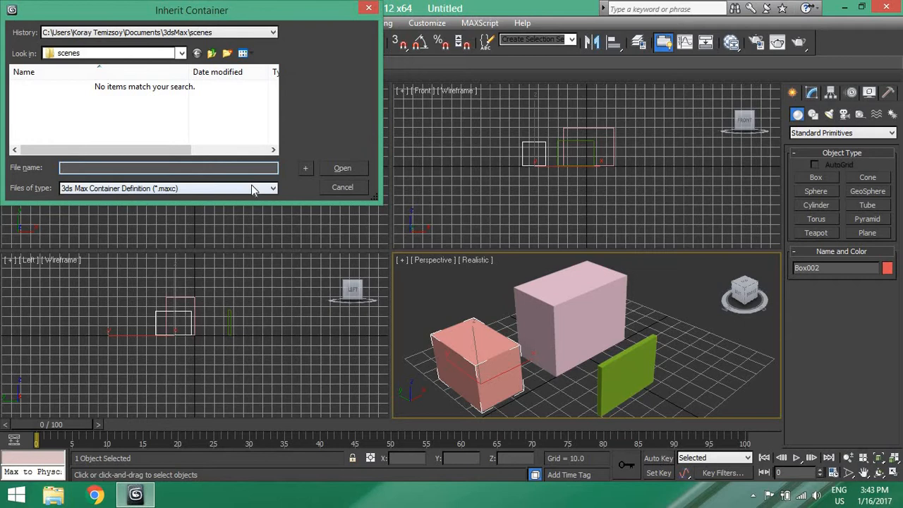
click(252, 187)
click(252, 187)
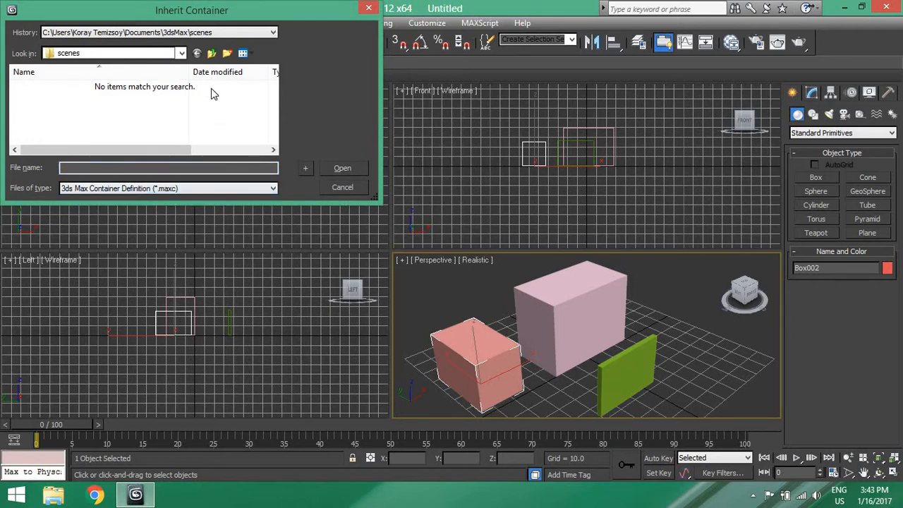
click(212, 53)
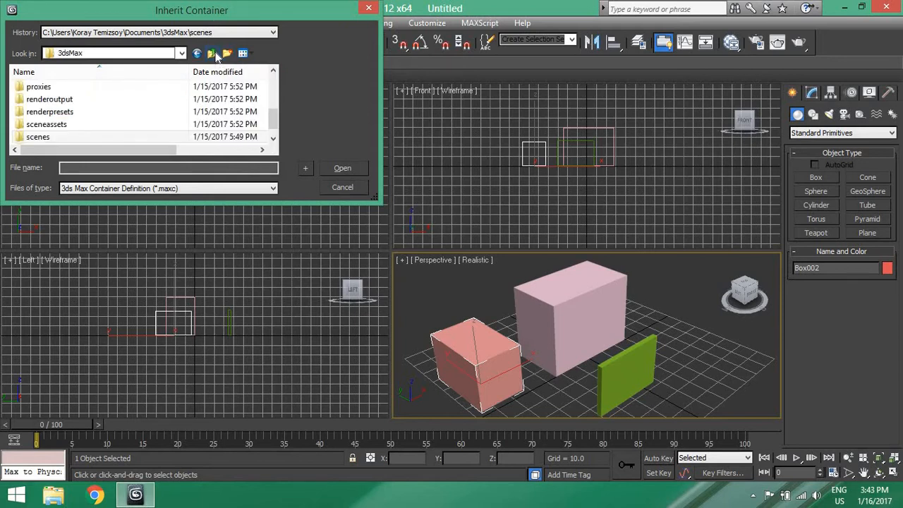
click(212, 54)
click(343, 190)
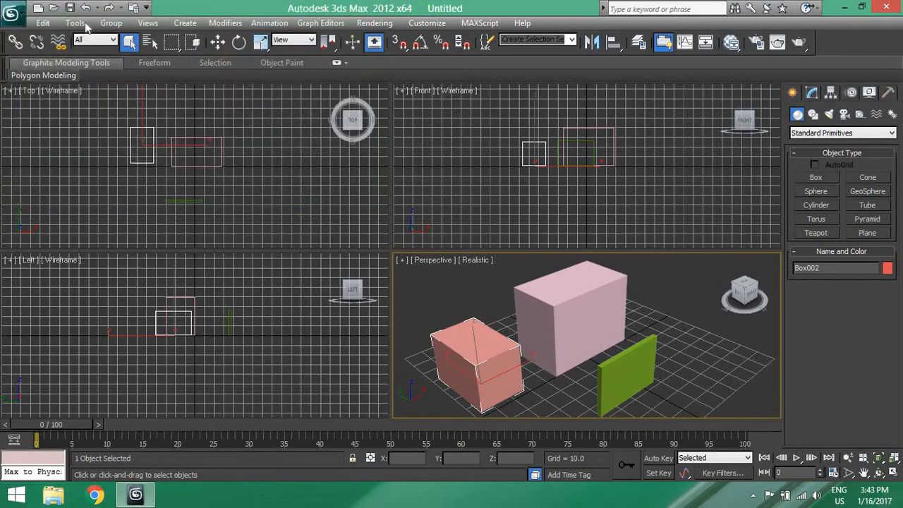
Isolate the selected Box002, then exit isolation mode and deselect everything
click(79, 24)
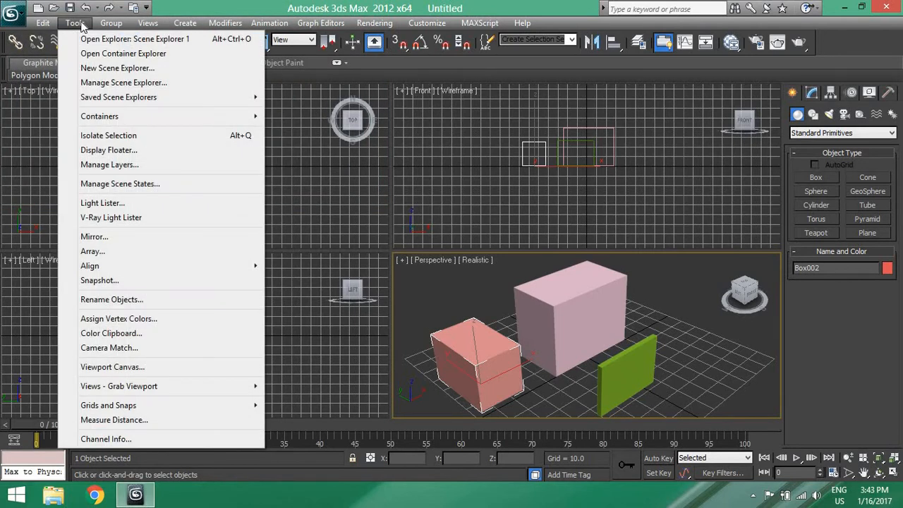
mouse_move(202, 117)
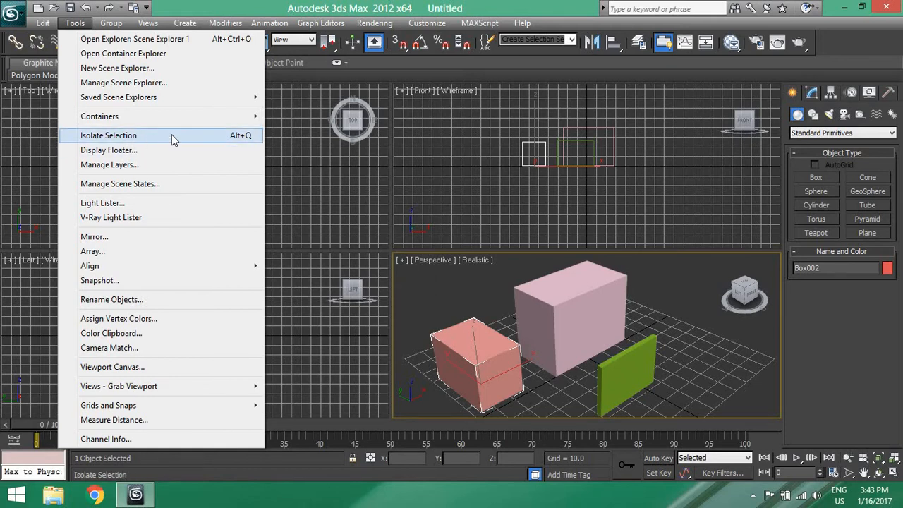
click(172, 134)
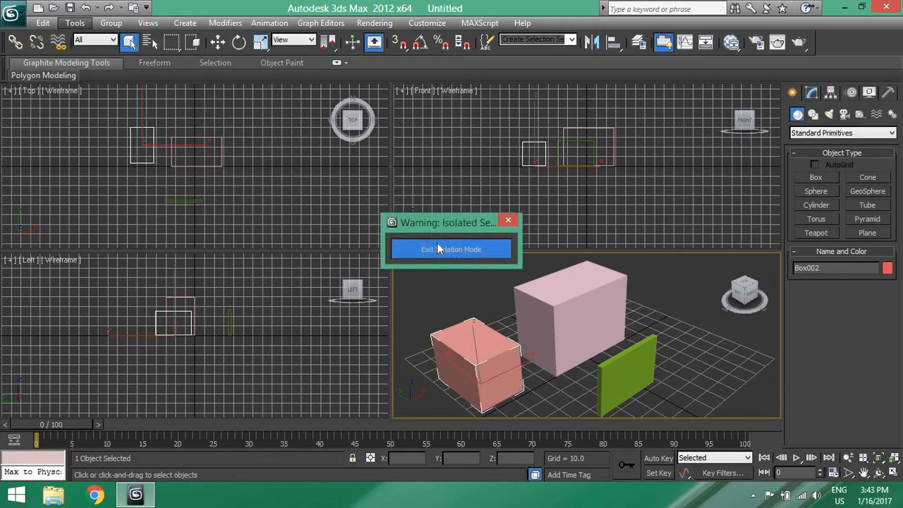
drag(449, 233, 368, 226)
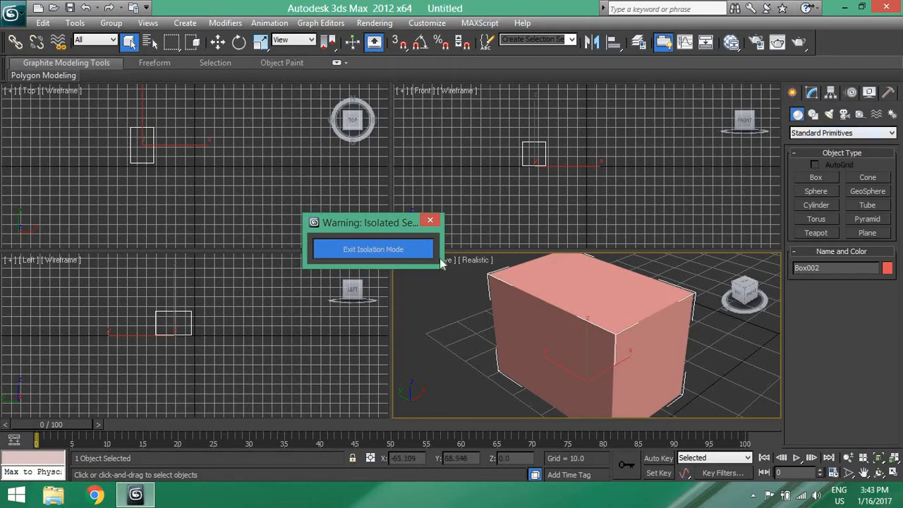
click(368, 251)
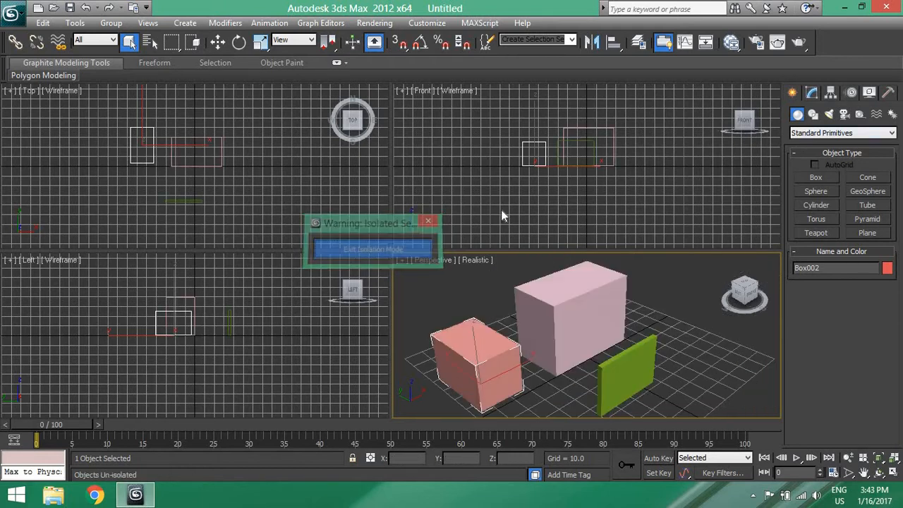
click(665, 310)
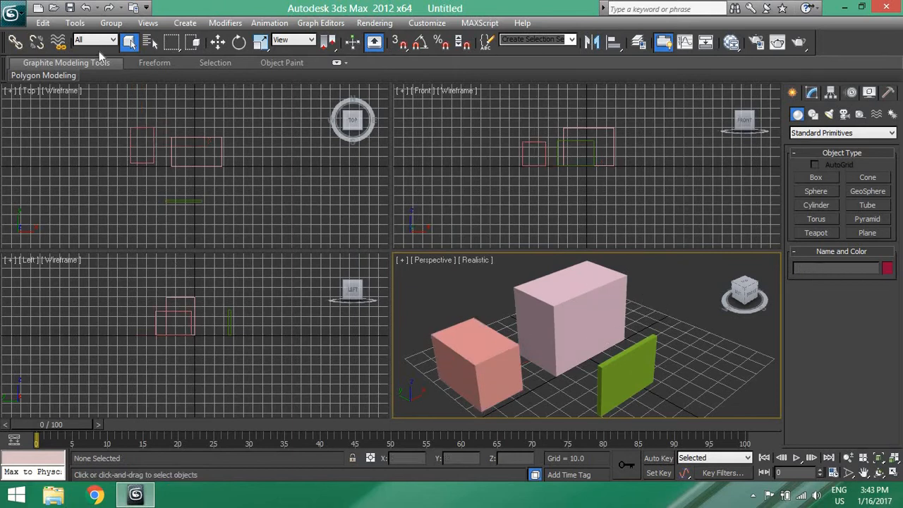
Select Box003, then view the objects on layer 0 (default) in the layer manager and close it
click(71, 25)
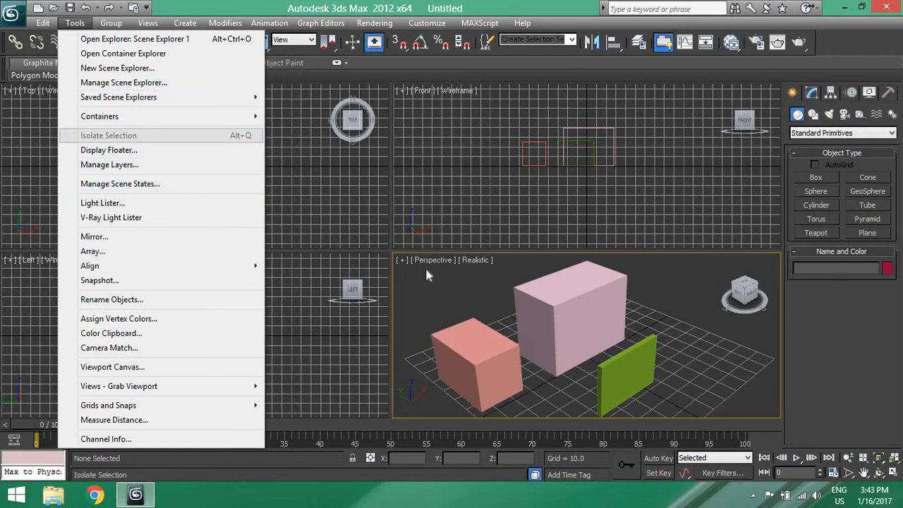
click(549, 303)
click(75, 22)
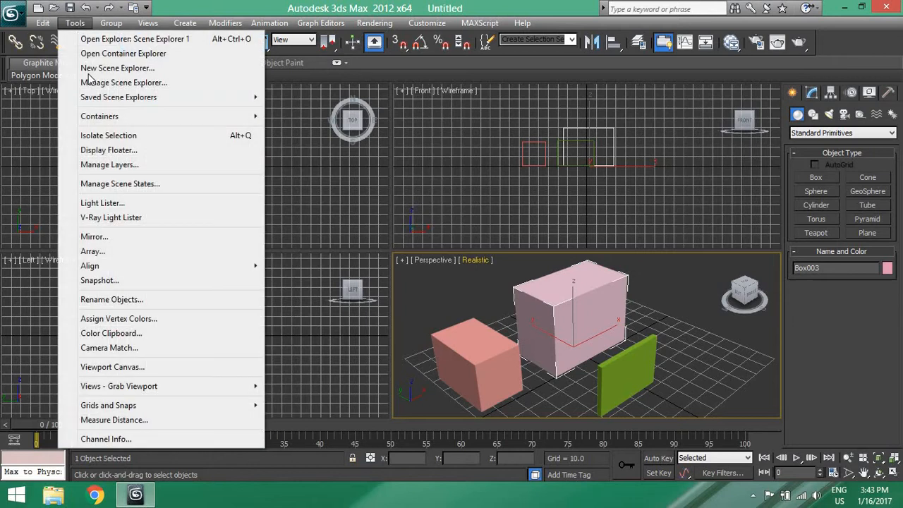
click(168, 166)
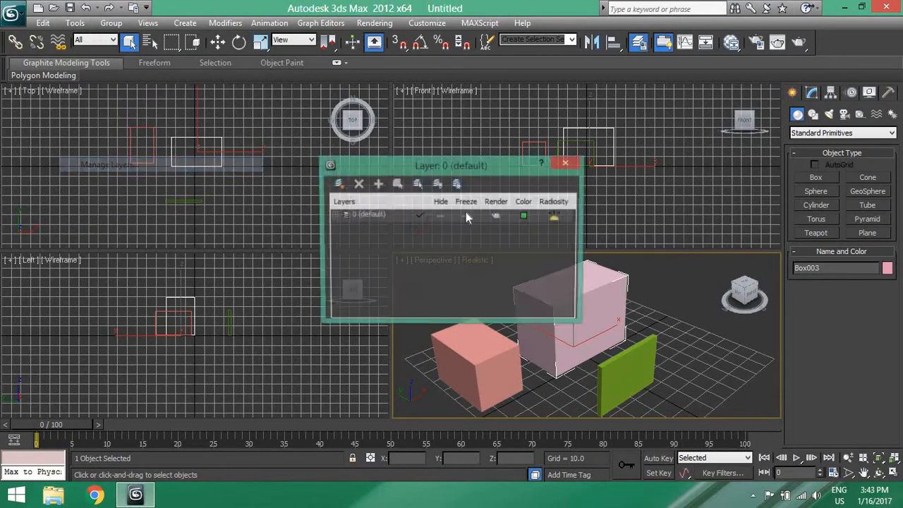
click(333, 215)
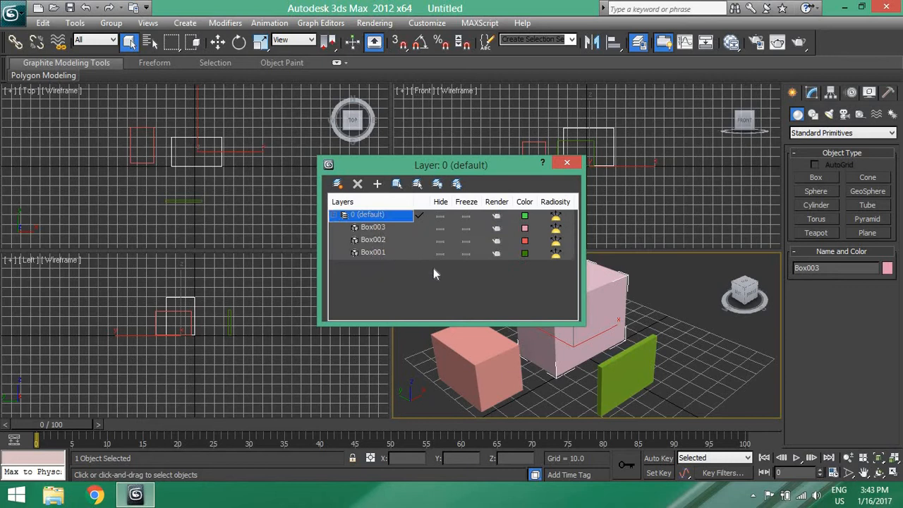
click(411, 274)
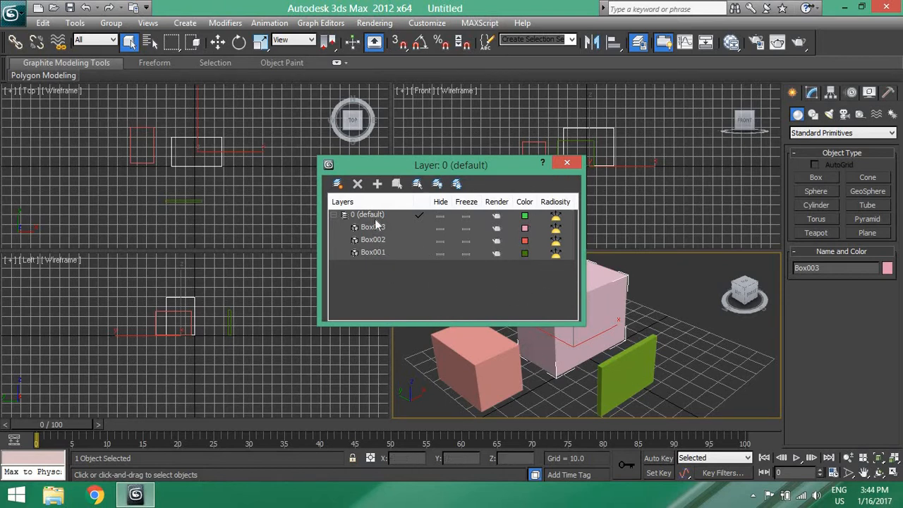
click(566, 163)
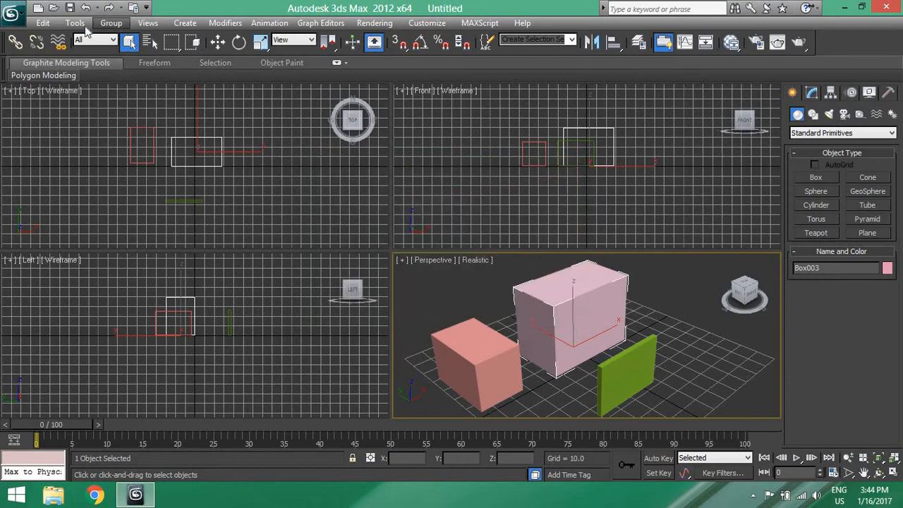
click(75, 23)
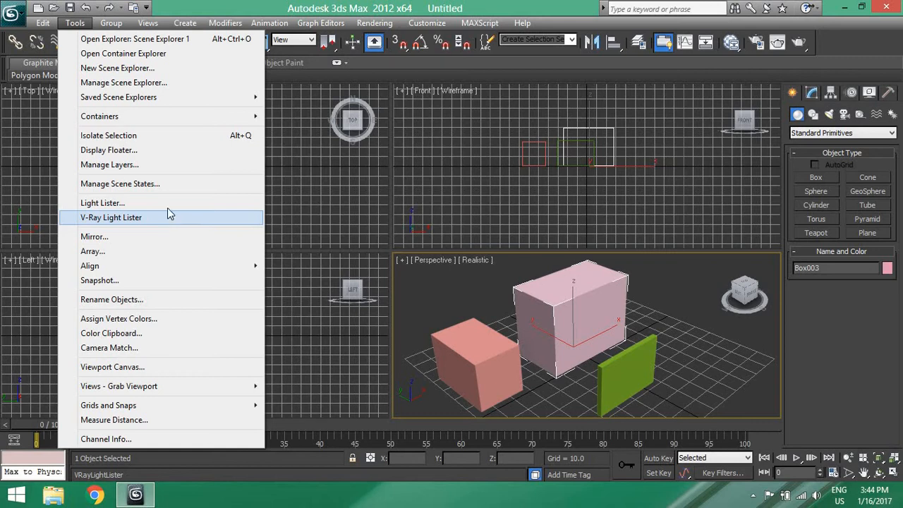
click(124, 242)
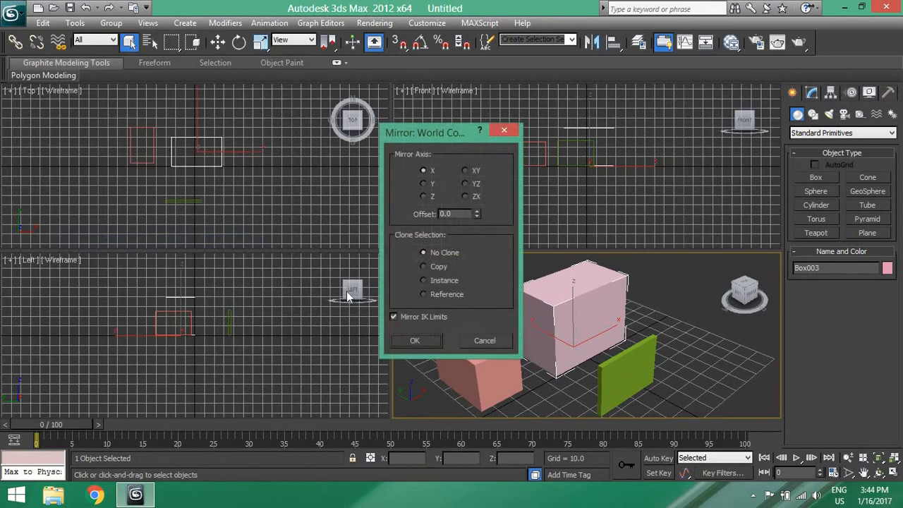
drag(421, 137, 262, 119)
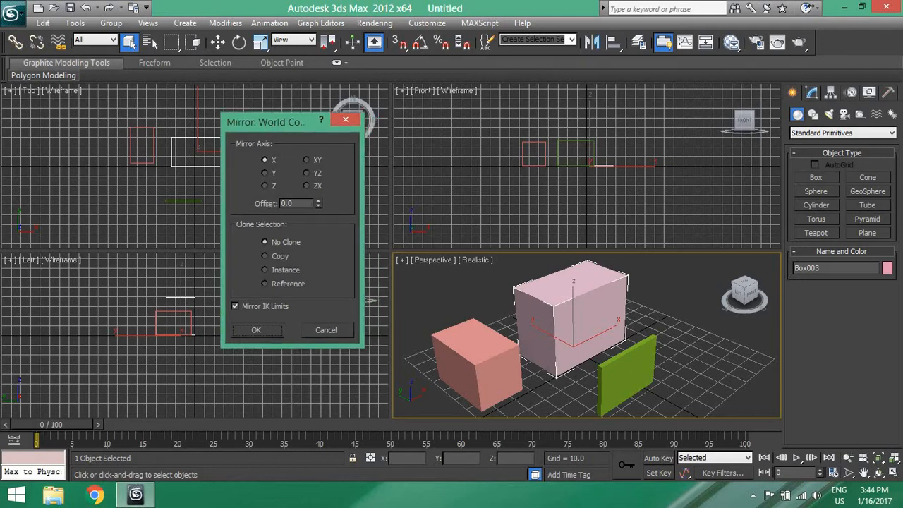
double_click(307, 203)
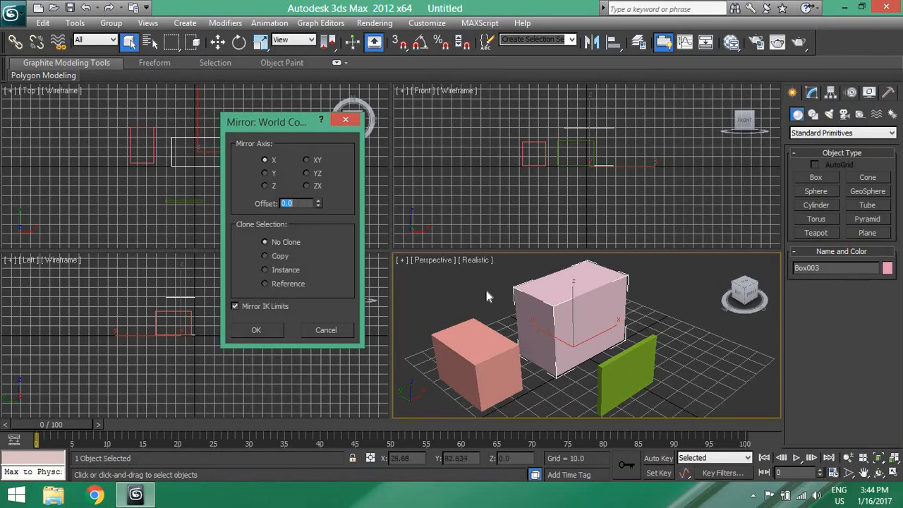
click(439, 272)
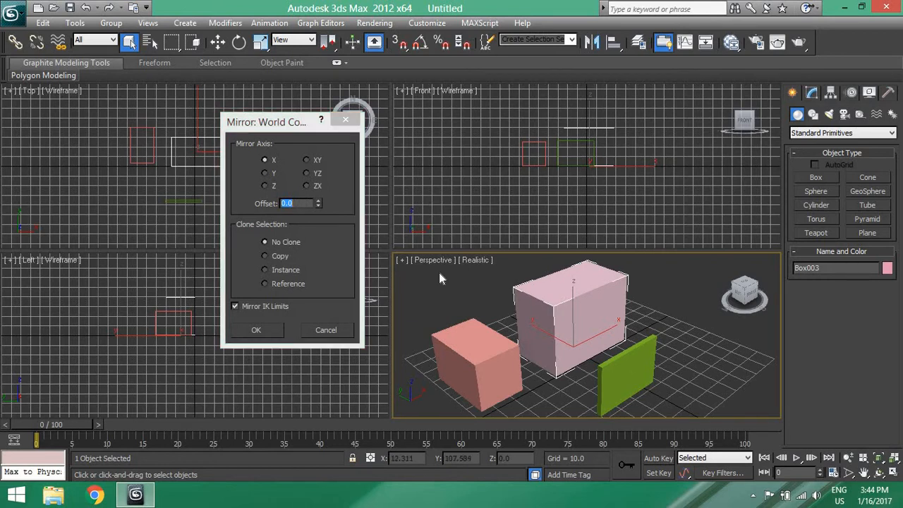
click(345, 120)
click(483, 275)
click(545, 300)
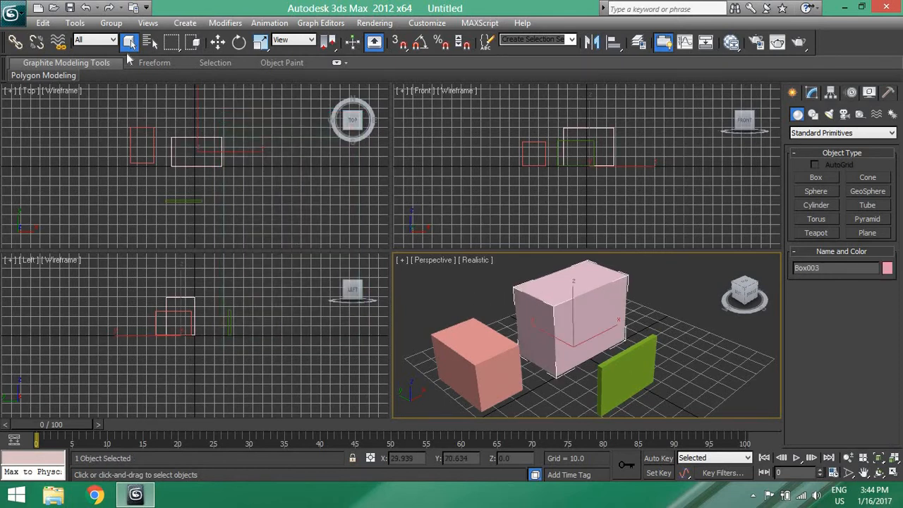
Try mirroring Box003 along the X axis with an offset of 45 as a copy, then cancel the mirror
click(75, 23)
click(131, 237)
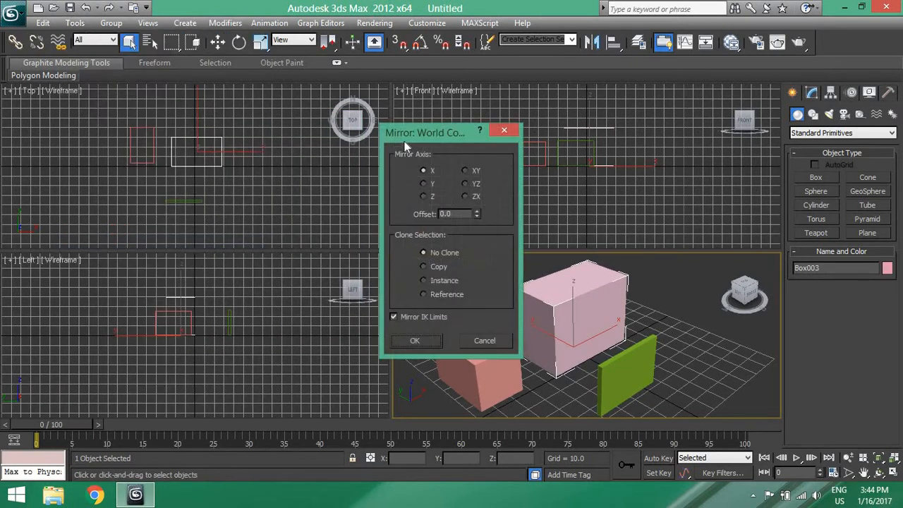
drag(423, 127, 251, 123)
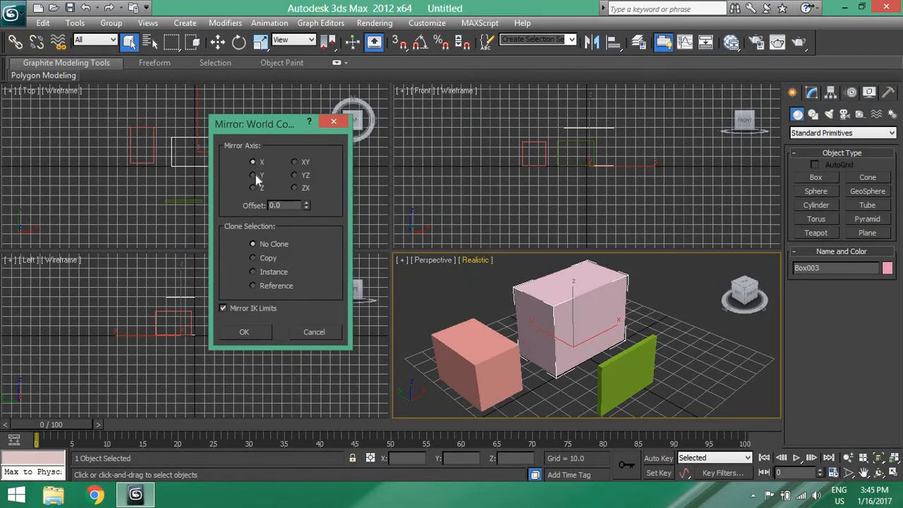
click(284, 205)
text(45)
key(Return)
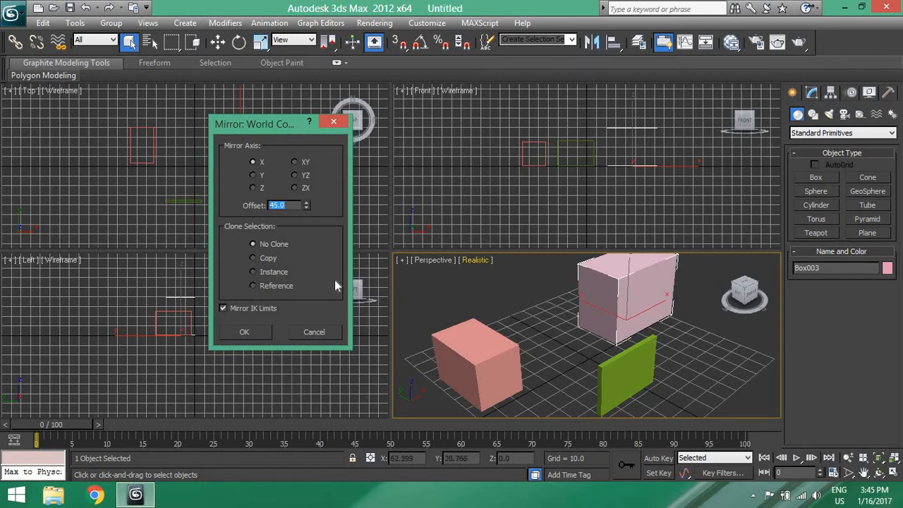
click(263, 253)
click(255, 258)
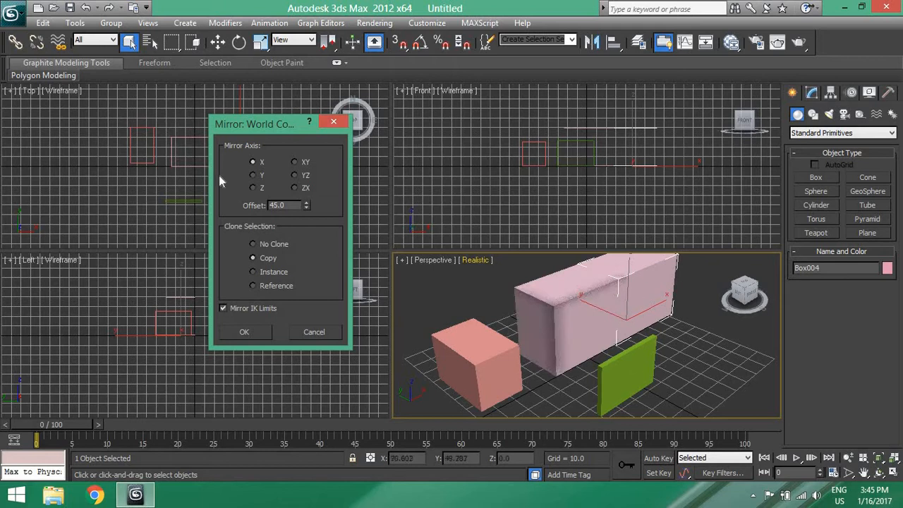
click(283, 206)
click(334, 334)
Open the Array settings for Box003 to view the transformation and dimension options, then cancel
click(74, 23)
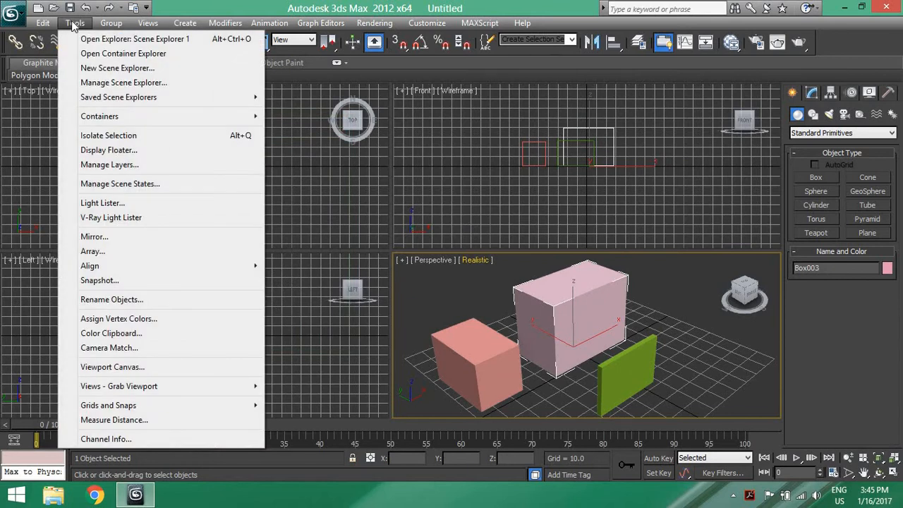
click(123, 252)
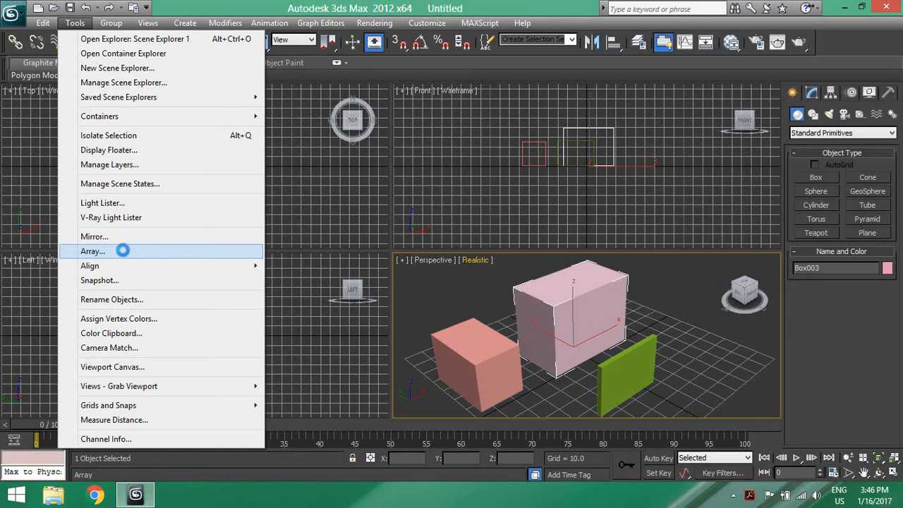
drag(422, 61, 342, 14)
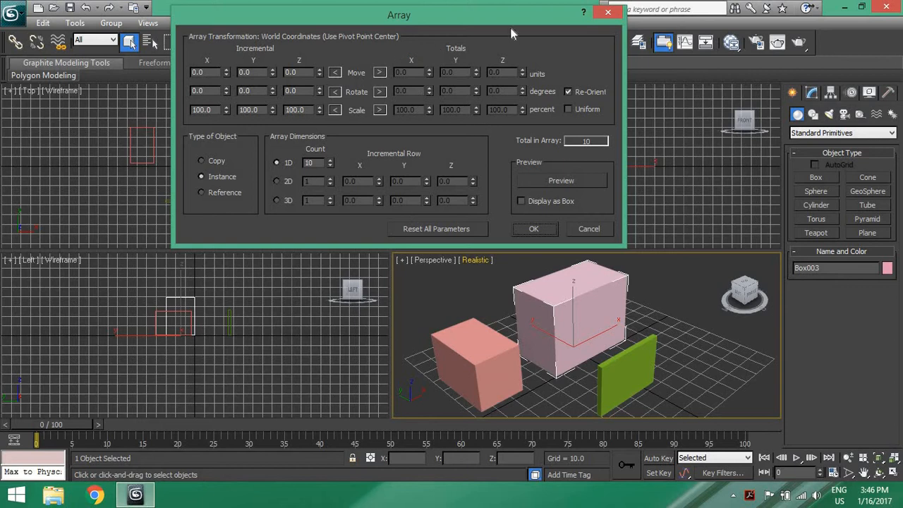
drag(513, 23, 537, 40)
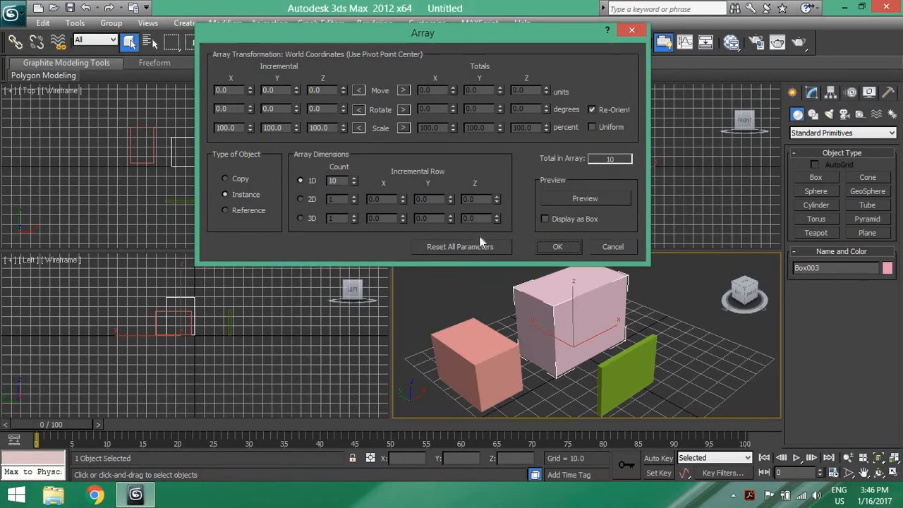
click(611, 248)
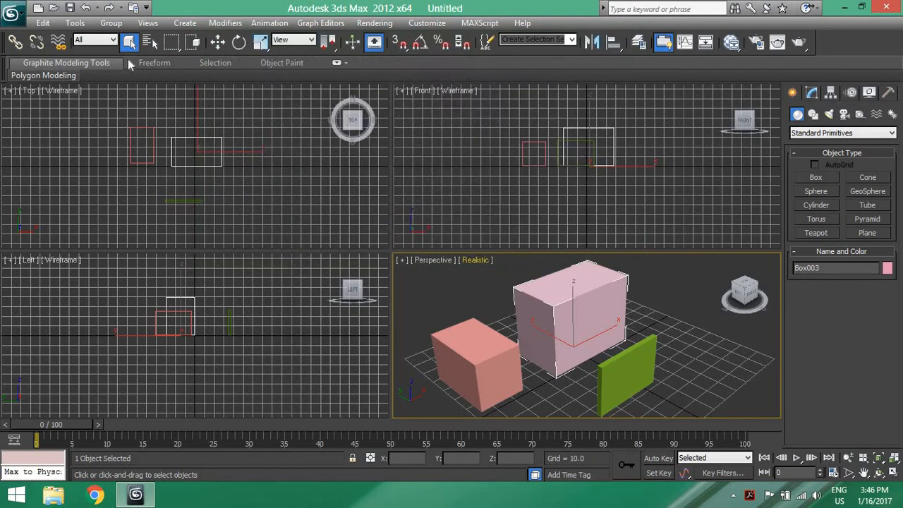
click(83, 23)
mouse_move(111, 25)
mouse_move(74, 22)
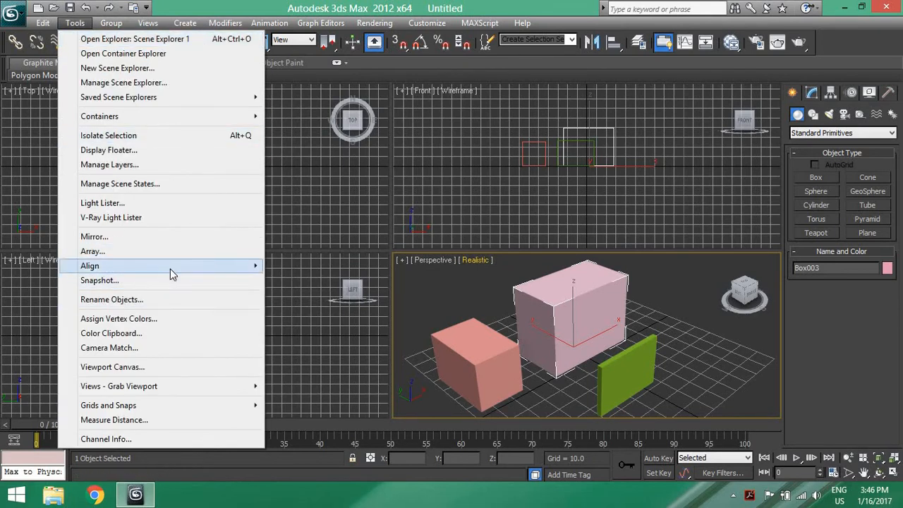
mouse_move(176, 268)
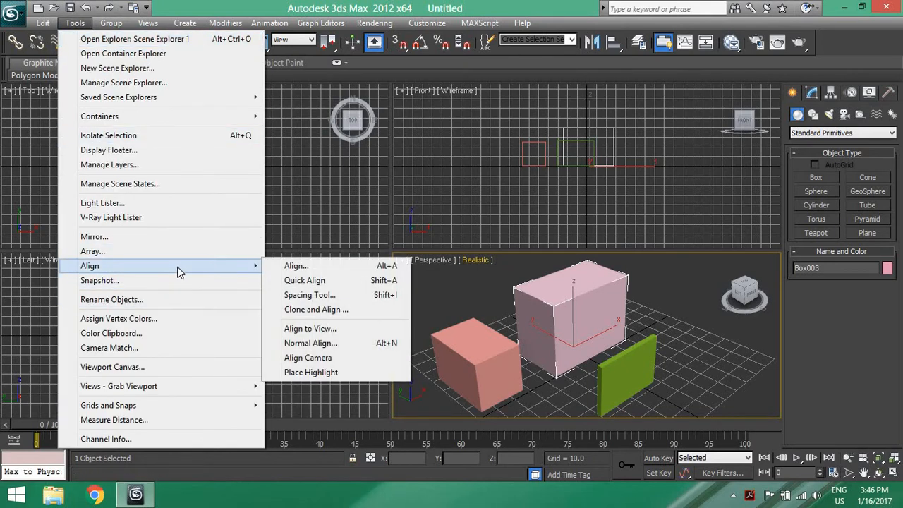
click(335, 282)
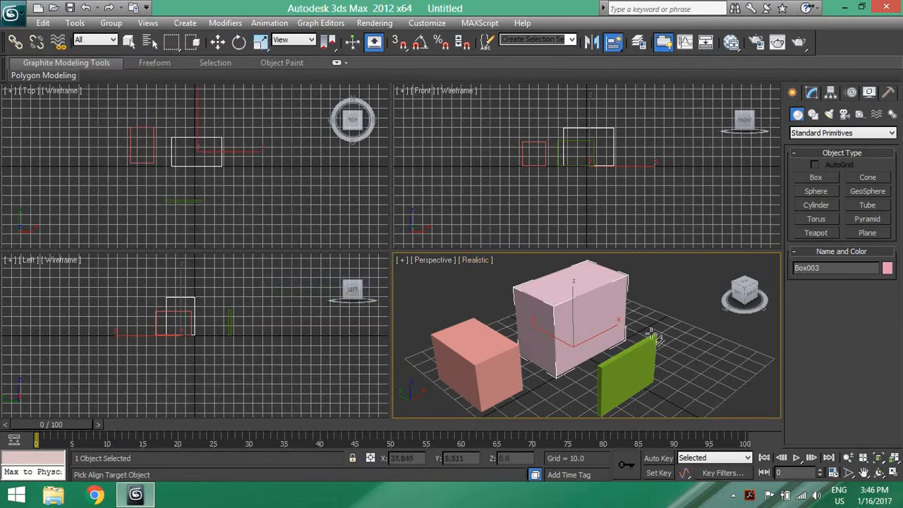
Try aligning Box003 to the green Box001 on X, Y and Z, using the current object's Center, then cancel
click(74, 23)
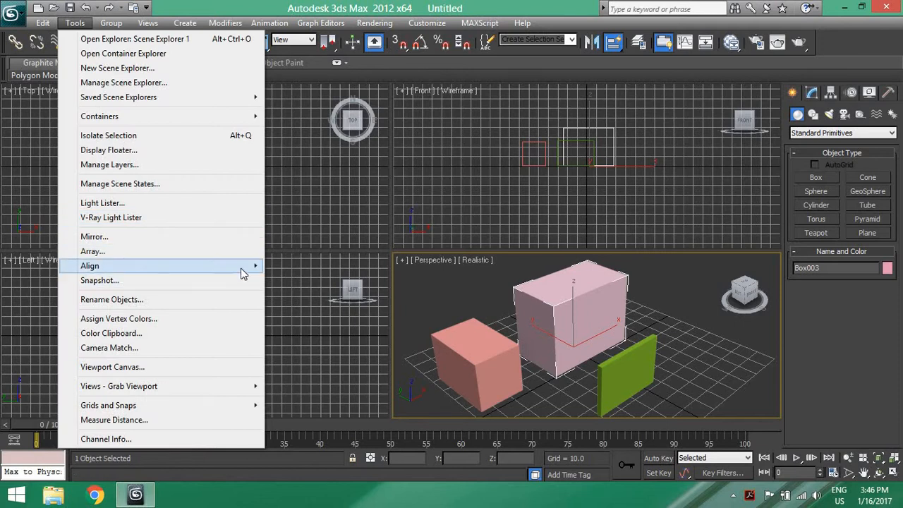
mouse_move(240, 267)
click(336, 271)
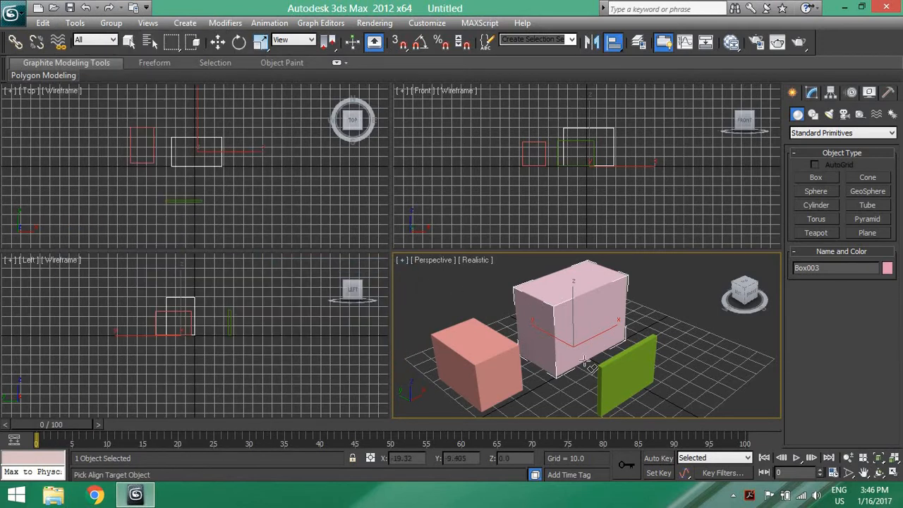
click(645, 365)
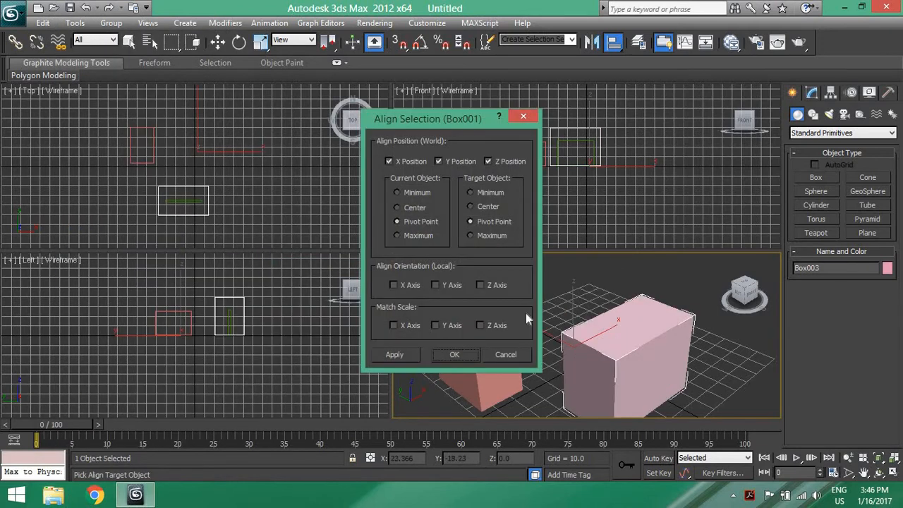
click(397, 207)
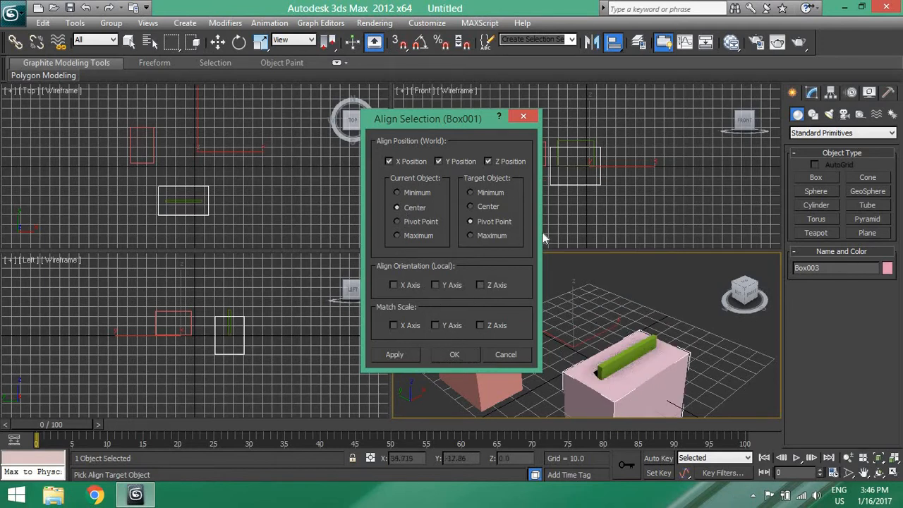
click(505, 355)
Look over the viewport grab and the grid and snap commands, then deselect Box003
click(82, 23)
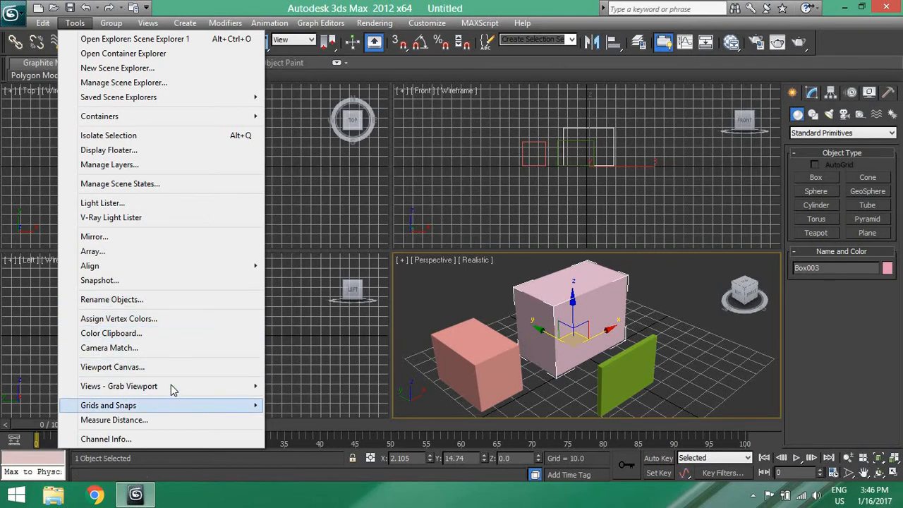
mouse_move(173, 388)
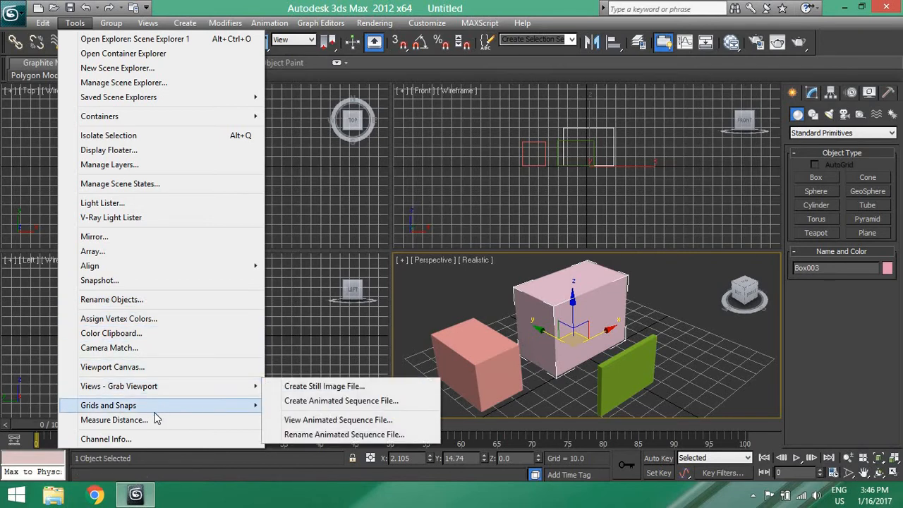
mouse_move(155, 409)
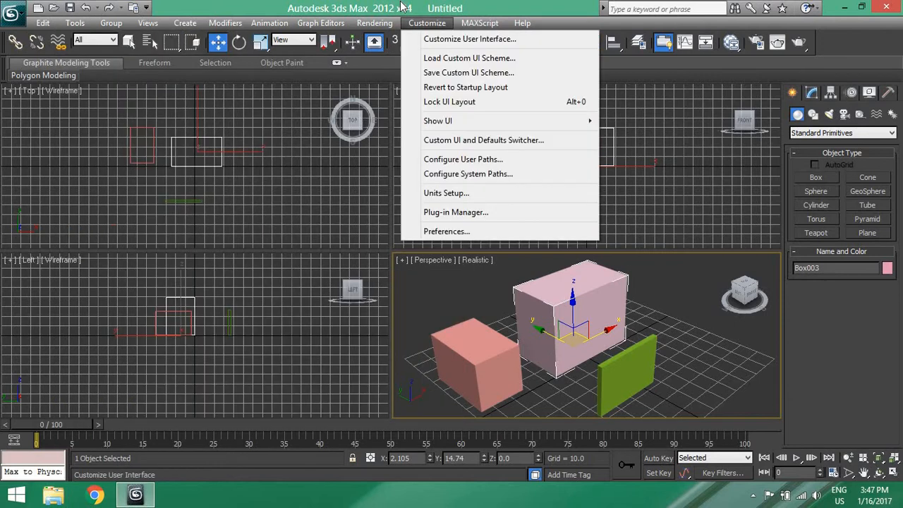
click(402, 7)
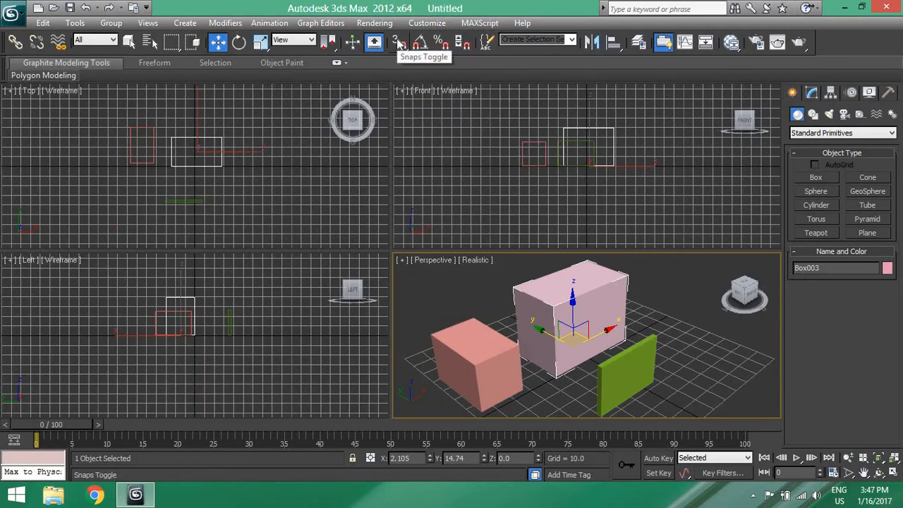
click(440, 291)
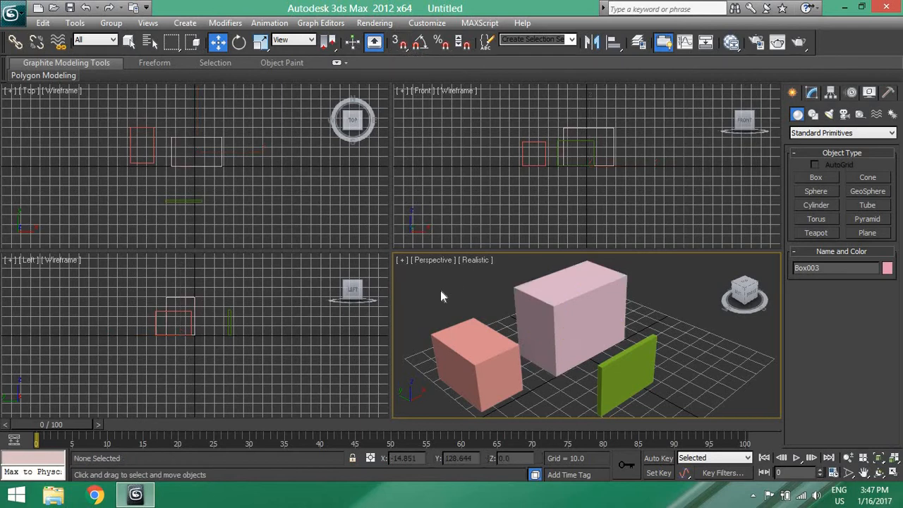
Turn on snapping, add Endpoint, Midpoint and Vertex to the active snap types, and close the snap settings
key(s)
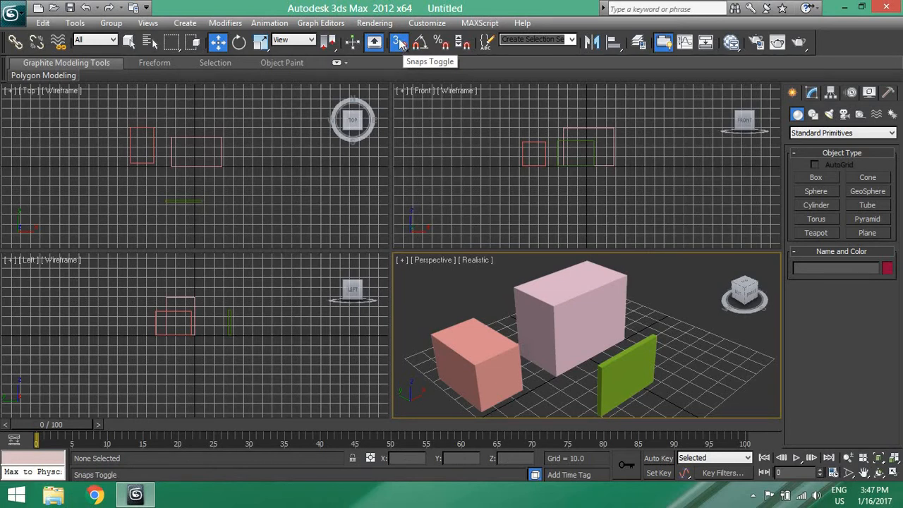
right_click(400, 43)
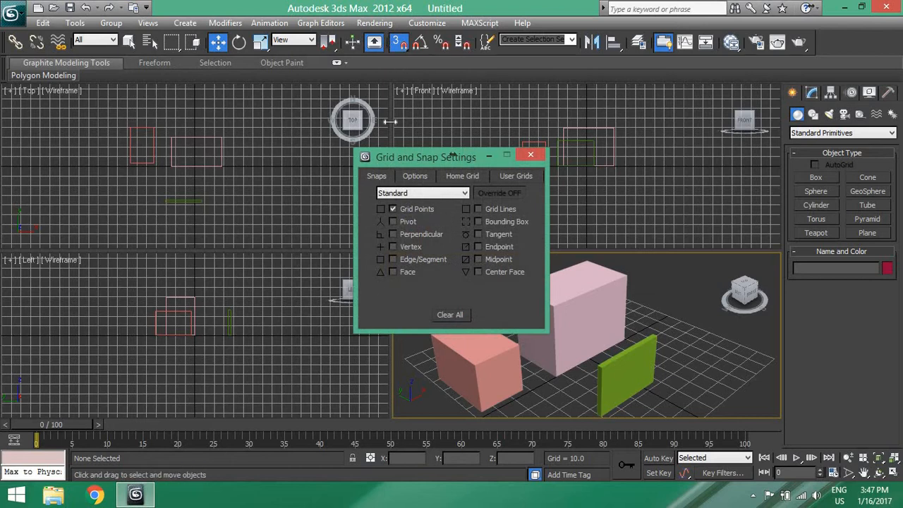
drag(412, 158, 376, 149)
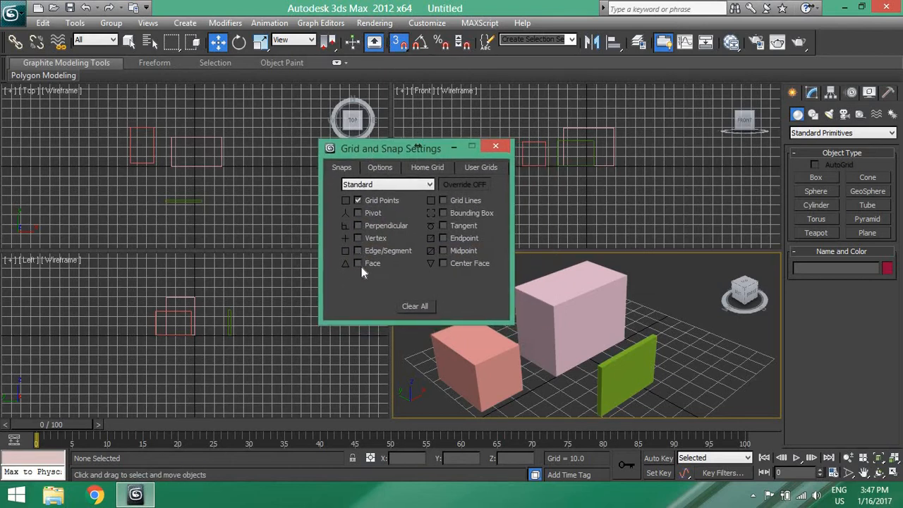
click(443, 237)
click(443, 251)
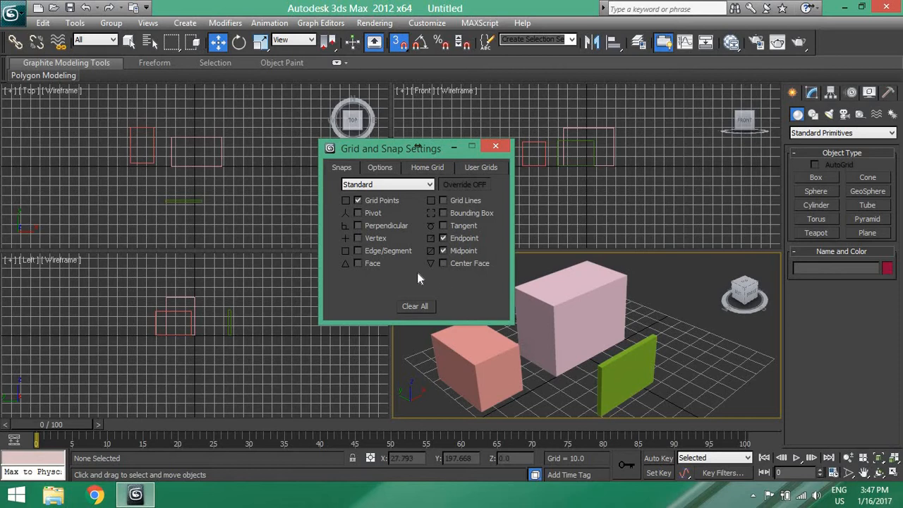
click(358, 239)
click(495, 147)
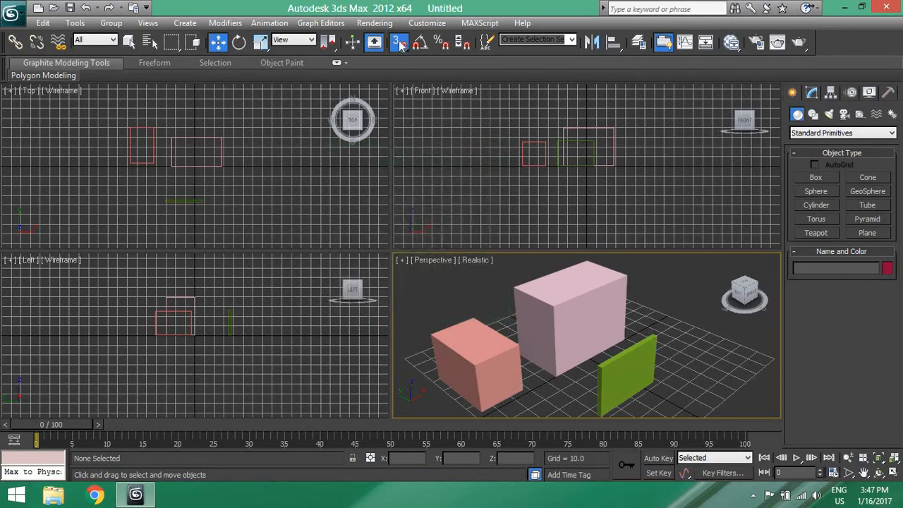
Select all three boxes and group them under the name "boxes group 1"
click(71, 22)
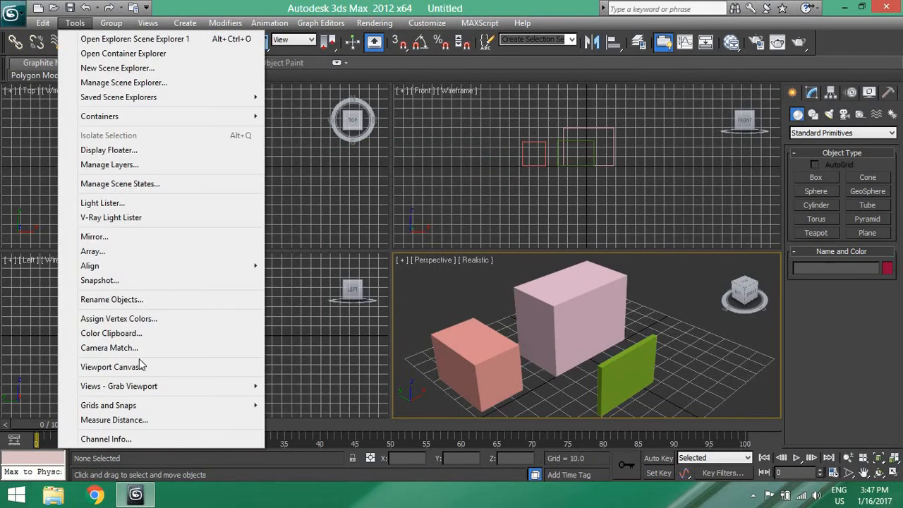
mouse_move(113, 23)
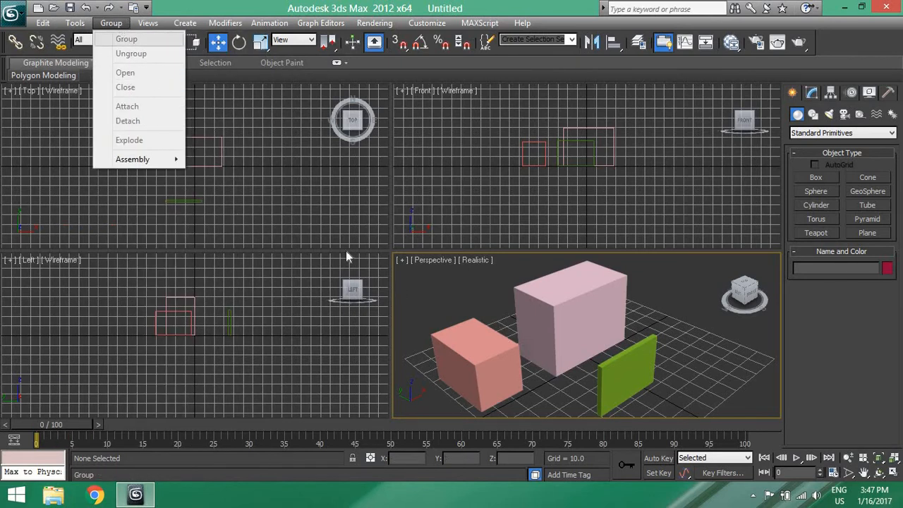
drag(658, 302, 491, 374)
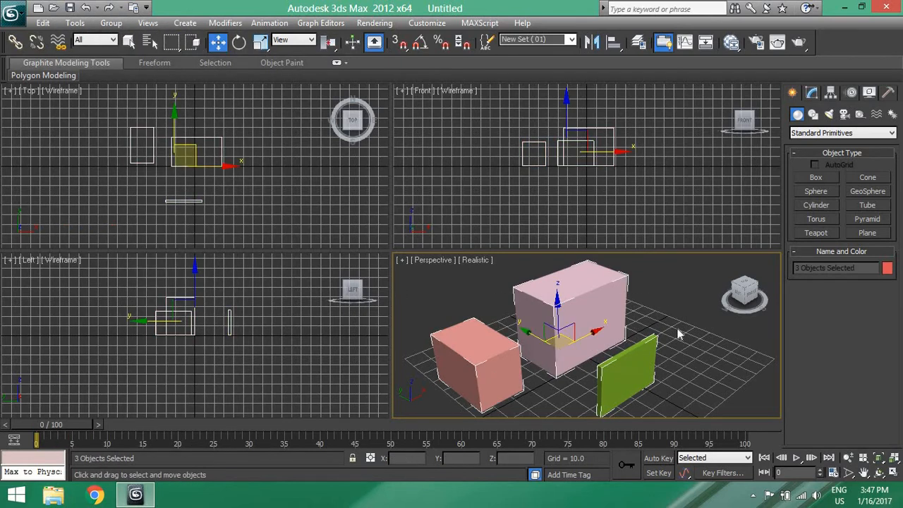
click(111, 23)
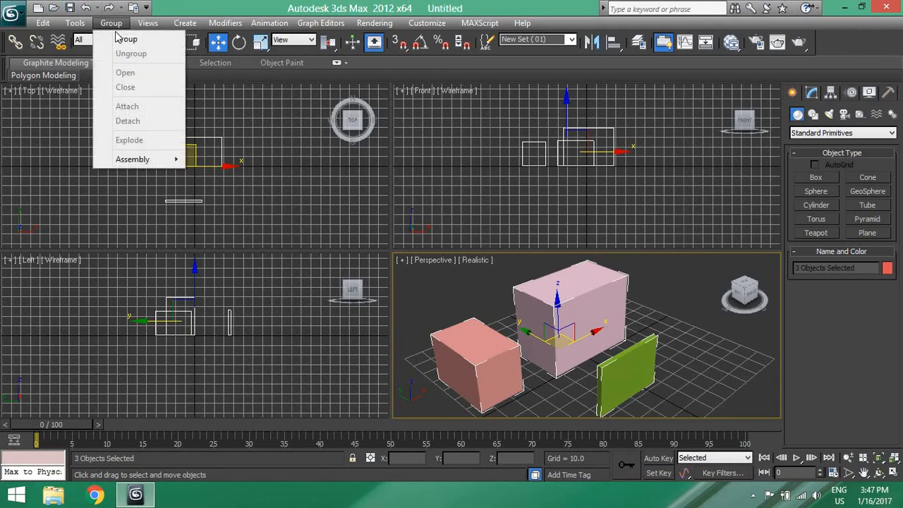
click(118, 41)
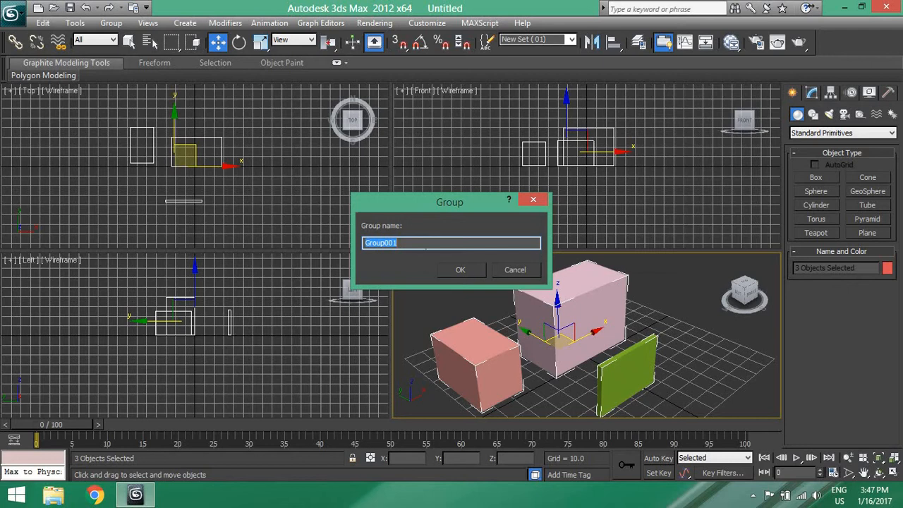
click(391, 242)
drag(393, 242, 330, 247)
text(boxes group 1)
key(Return)
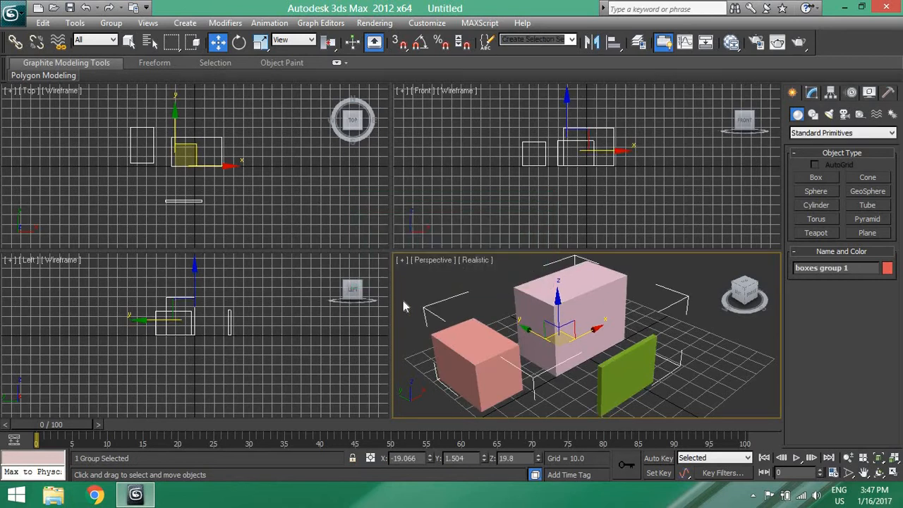
Reselect the boxes group and move it down along the Z axis to about 14.43
click(422, 319)
click(568, 303)
drag(558, 301, 518, 311)
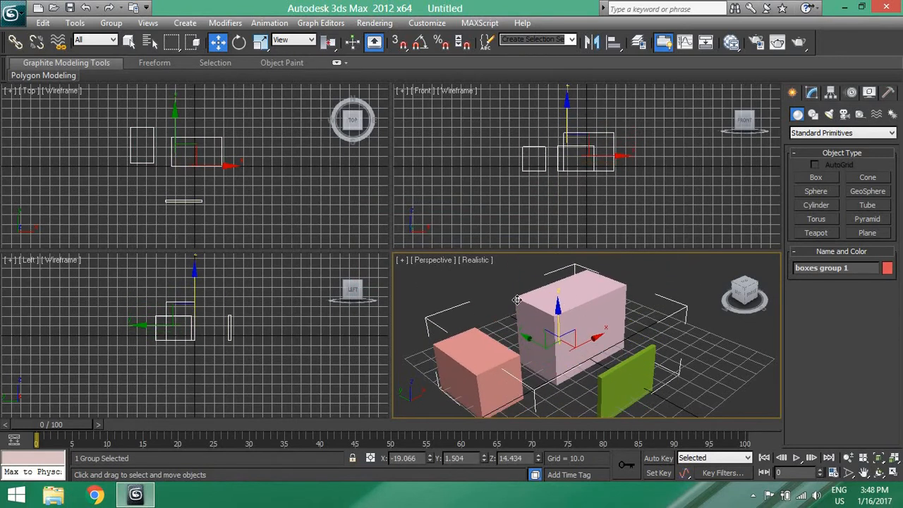
Open boxes group 1 so its member boxes can be edited individually
click(113, 24)
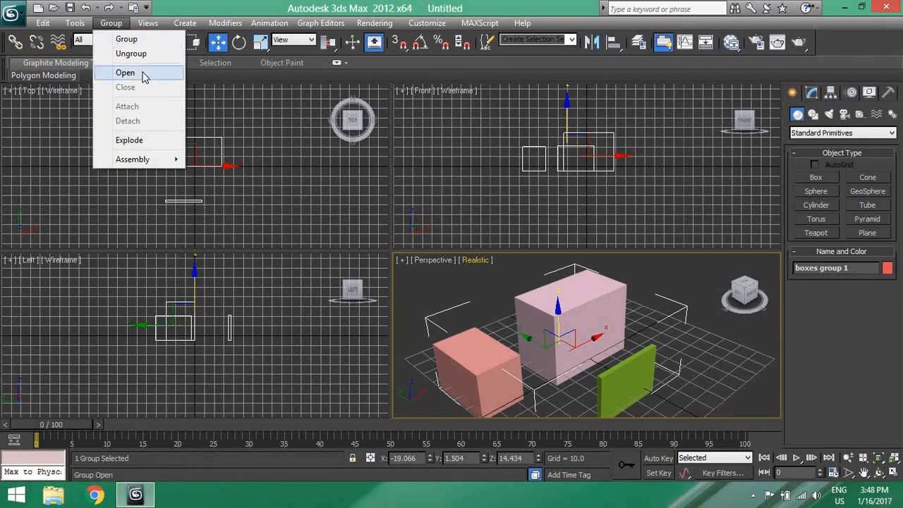
mouse_move(141, 159)
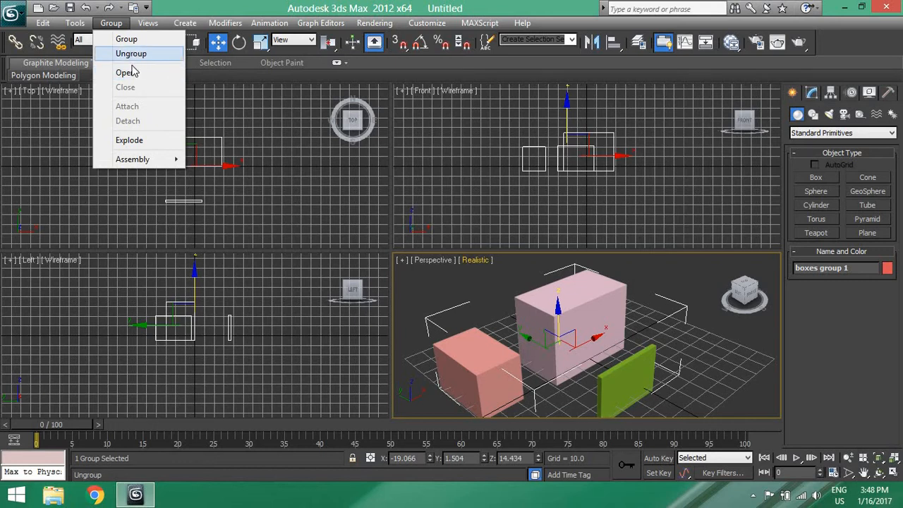
click(136, 73)
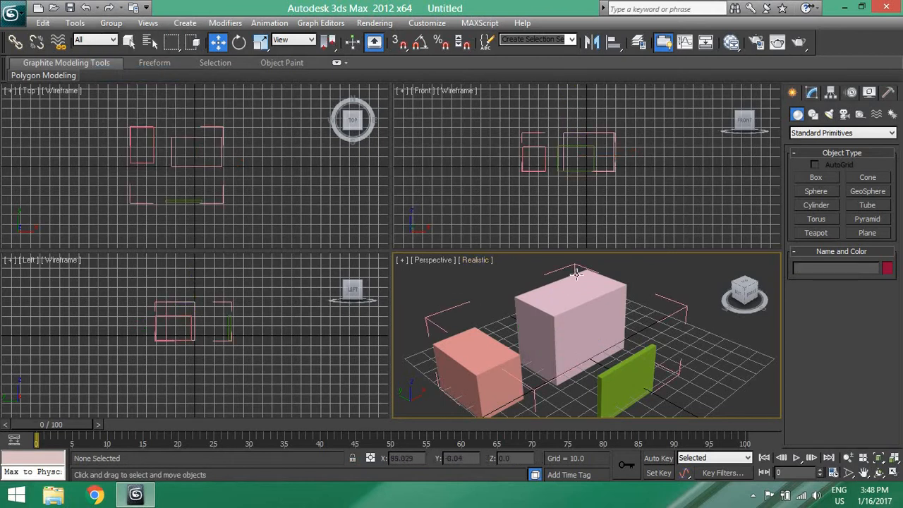
Select the individual boxes inside the opened group one after another
click(568, 310)
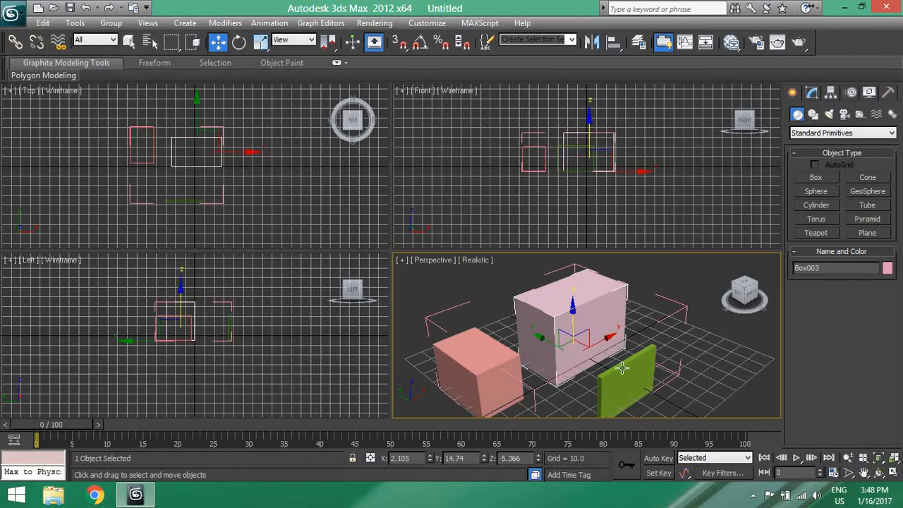
click(567, 309)
click(565, 309)
click(565, 308)
click(565, 309)
click(564, 309)
click(563, 309)
click(500, 347)
click(544, 313)
click(612, 387)
Select the opened group's bounding frame and move it up along the Z axis to about 24.55
click(685, 309)
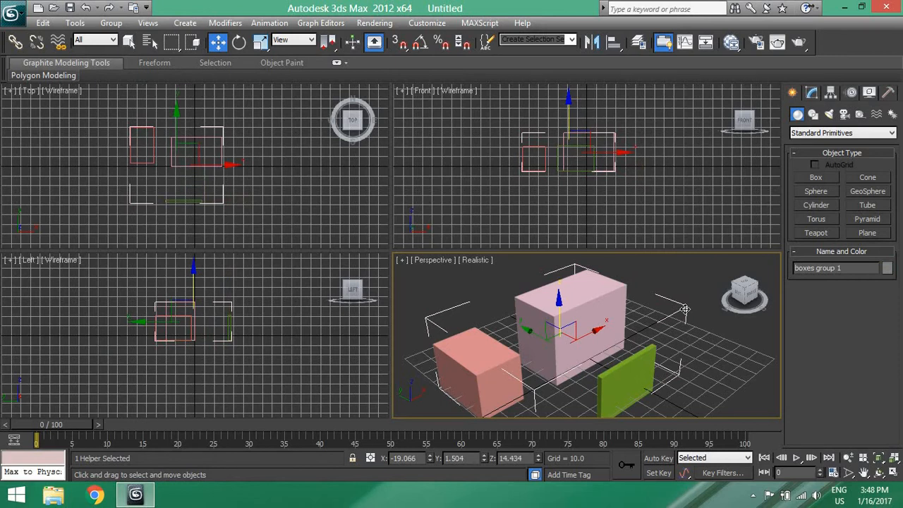
drag(558, 302, 558, 284)
Close boxes group 1, test selecting it as a single object, and deselect it
click(111, 23)
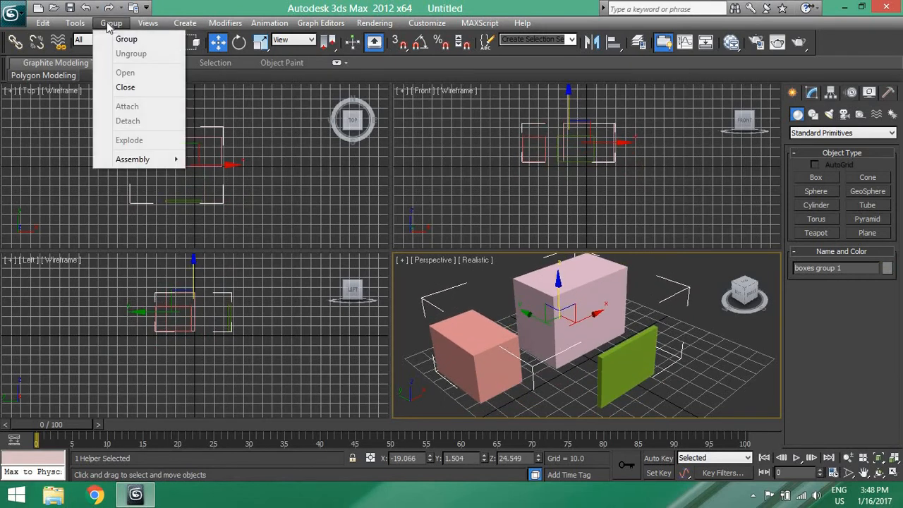
click(125, 86)
click(438, 270)
click(538, 292)
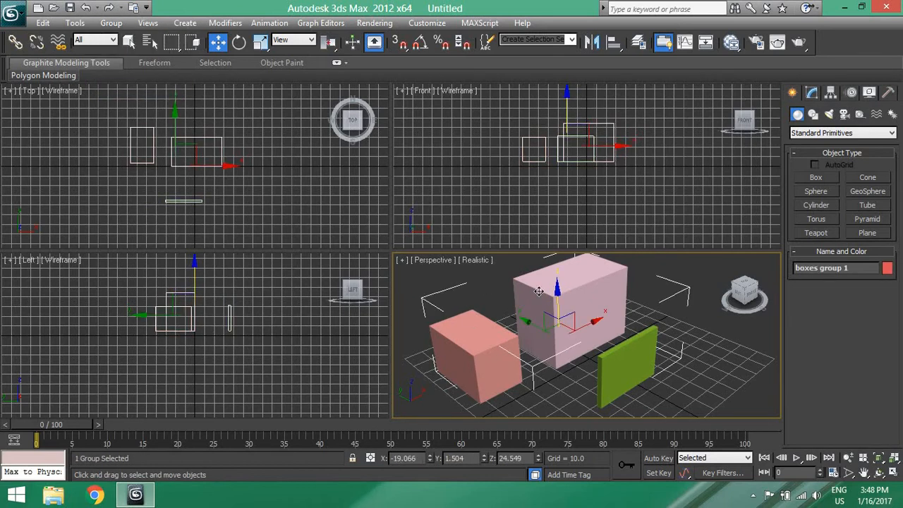
click(434, 280)
Open the Viewport Configuration settings and review the visual style, regions and display performance options
click(110, 23)
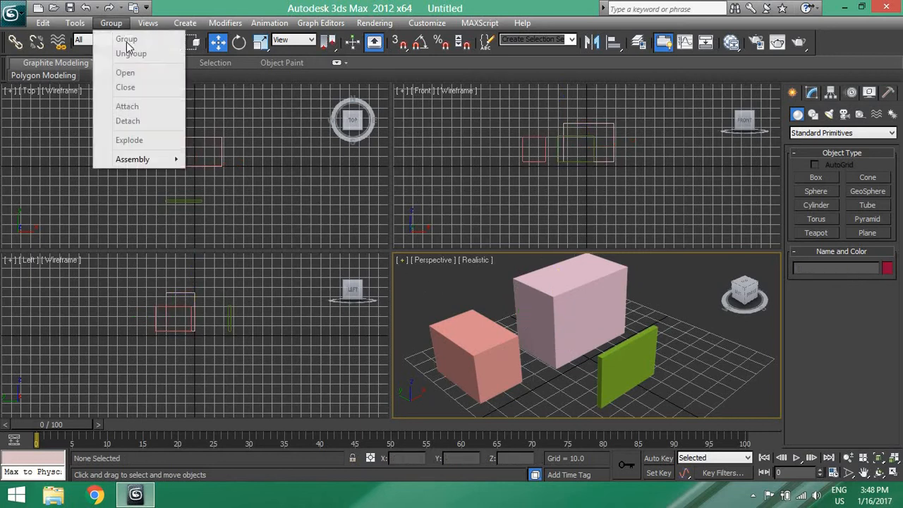
click(149, 23)
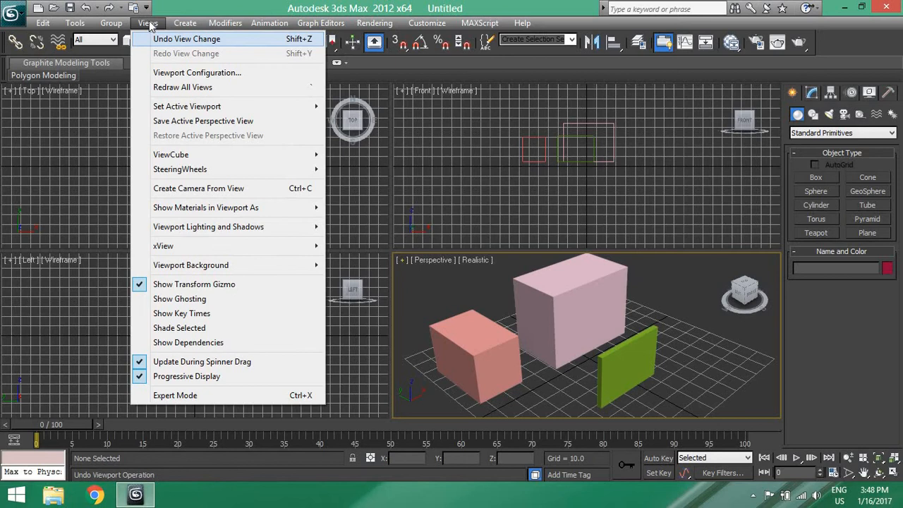
click(170, 73)
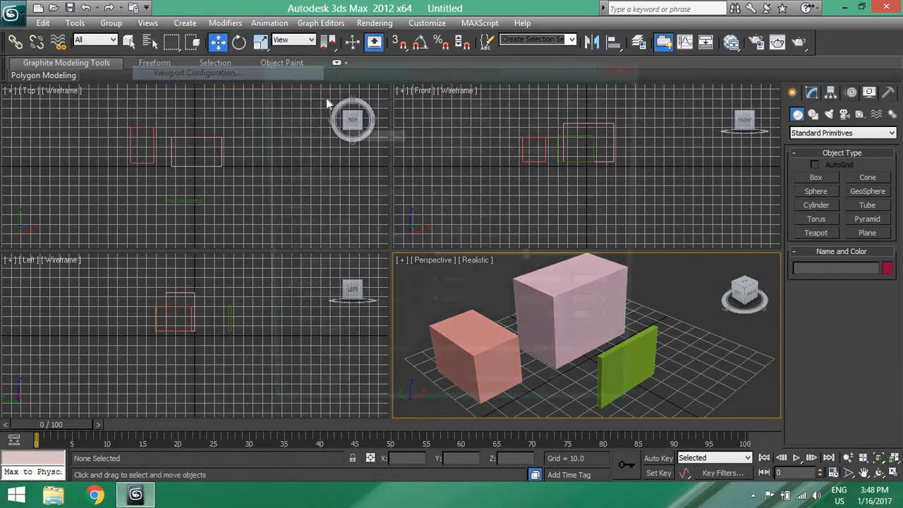
click(368, 83)
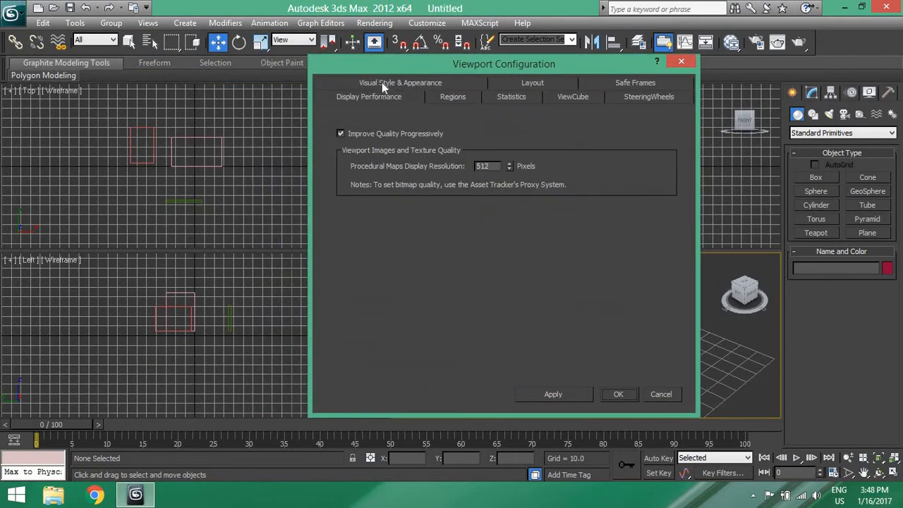
click(454, 98)
click(378, 94)
Preview several viewport layouts and choose the one with a large Top view beside stacked Front, Left and Perspective views
click(526, 83)
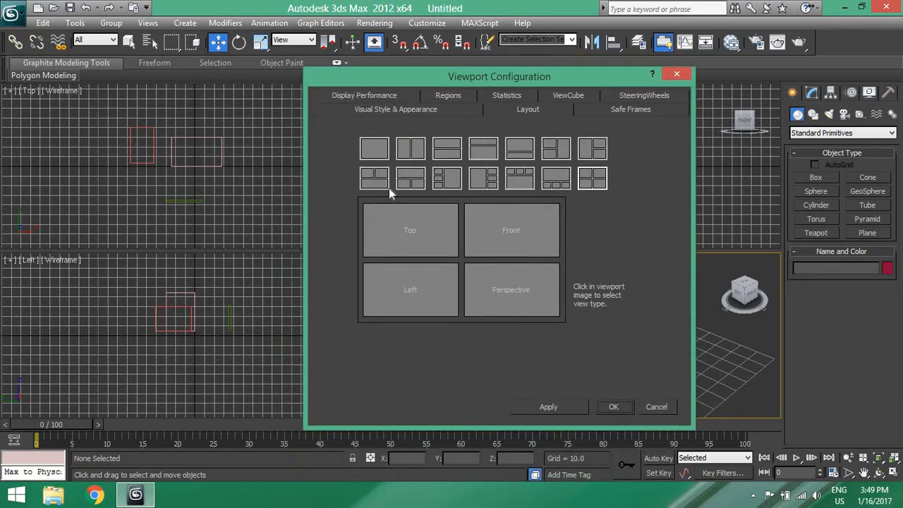
click(410, 179)
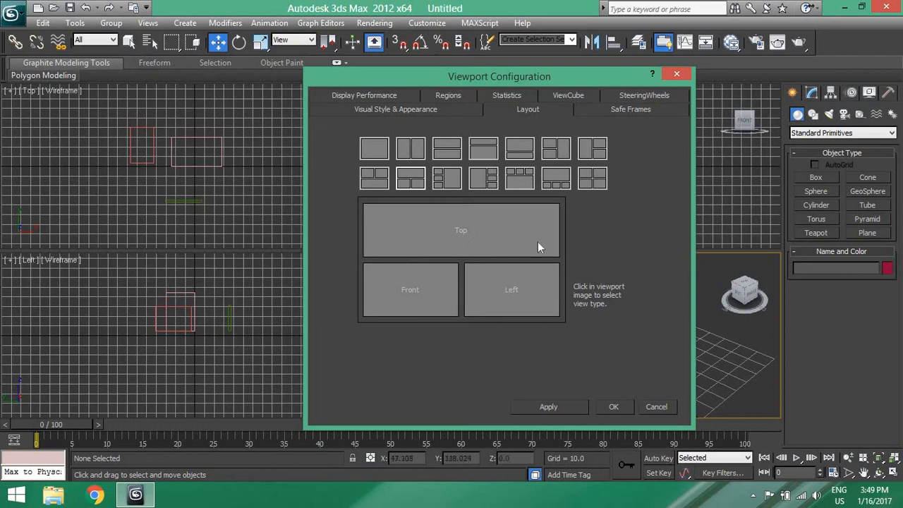
click(556, 179)
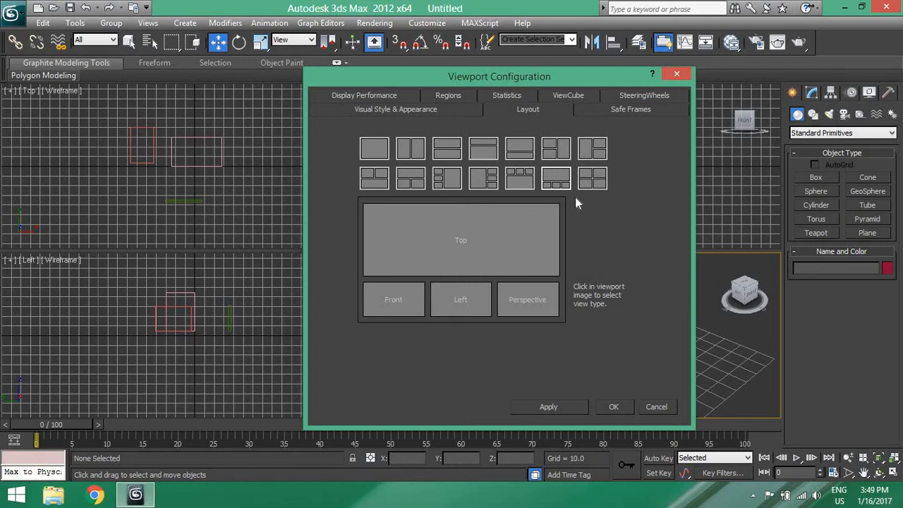
click(592, 179)
click(557, 186)
click(435, 179)
click(509, 180)
click(489, 182)
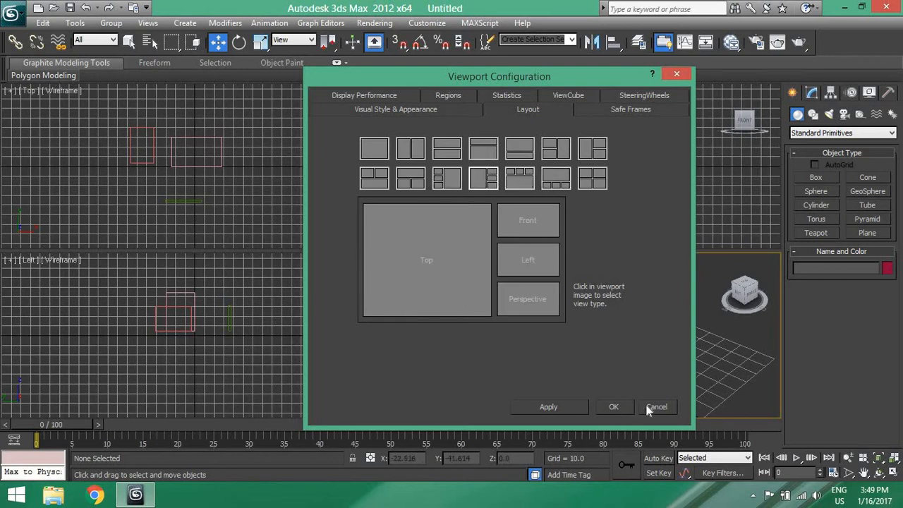
Review the safe frame settings, the visual style and appearance options, and the available rendering levels
click(639, 109)
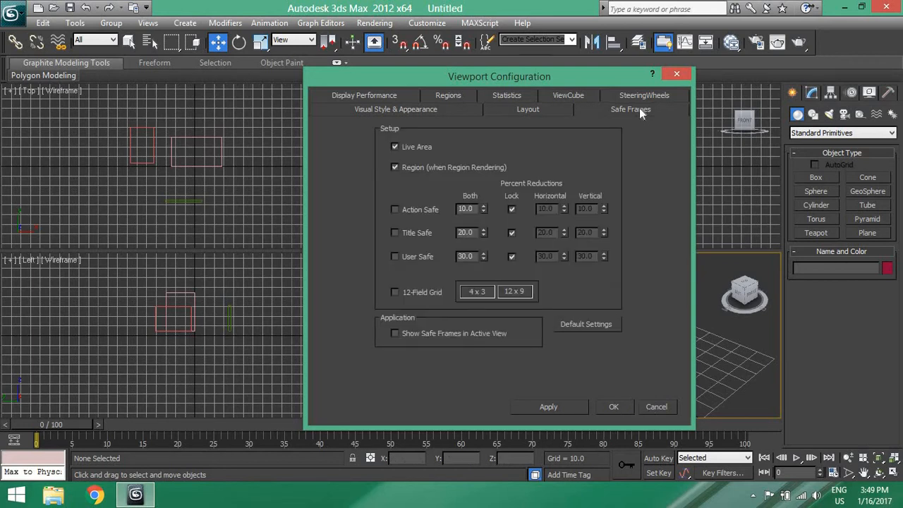
click(372, 111)
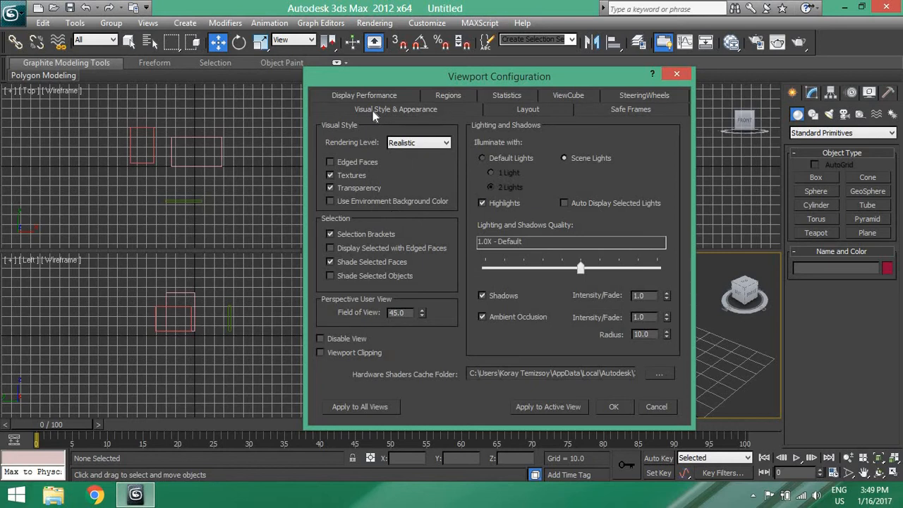
click(440, 144)
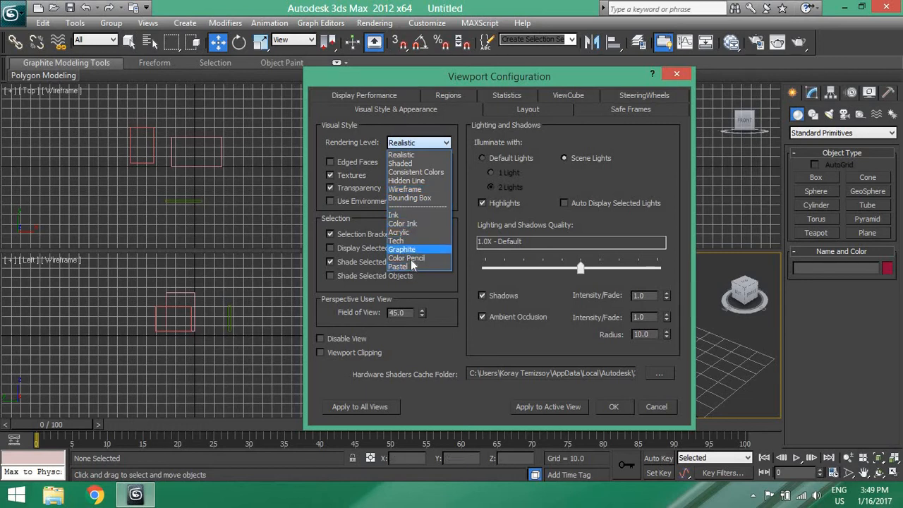
click(340, 132)
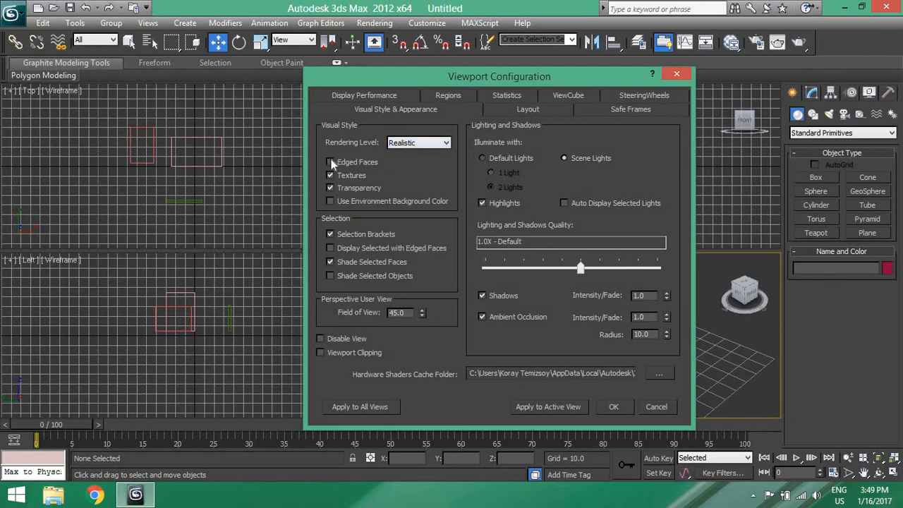
Enable Edged Faces and apply the configuration, including the chosen layout, to the active Perspective view
click(331, 162)
drag(346, 74, 127, 72)
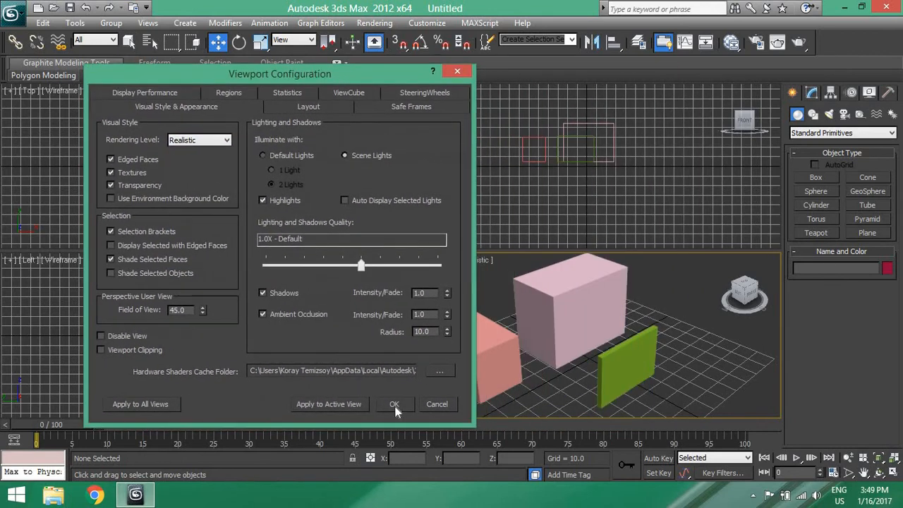
click(318, 404)
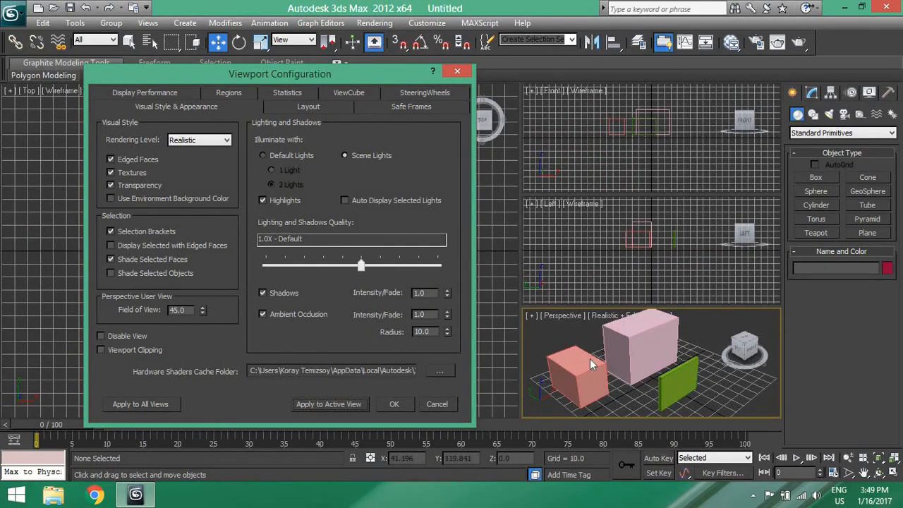
Disable Edged Faces for the active Perspective view and close the viewport configuration
click(110, 159)
click(344, 405)
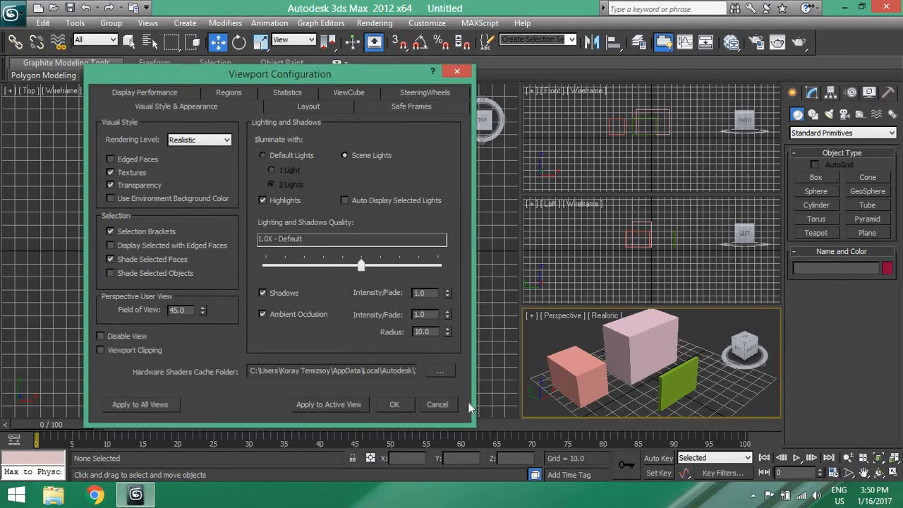
click(436, 403)
Examine the object creation categories, including the Standard Primitives, Extended Primitives and AEC Objects choices
click(148, 23)
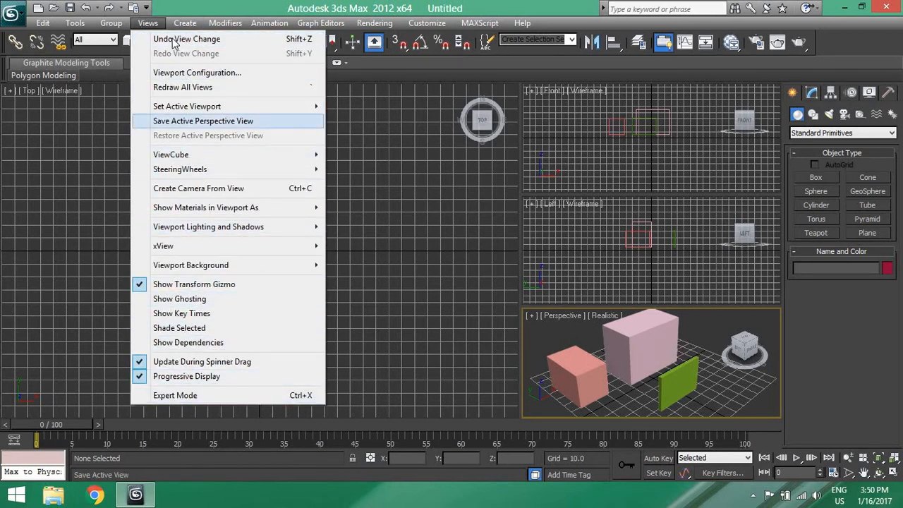
mouse_move(183, 23)
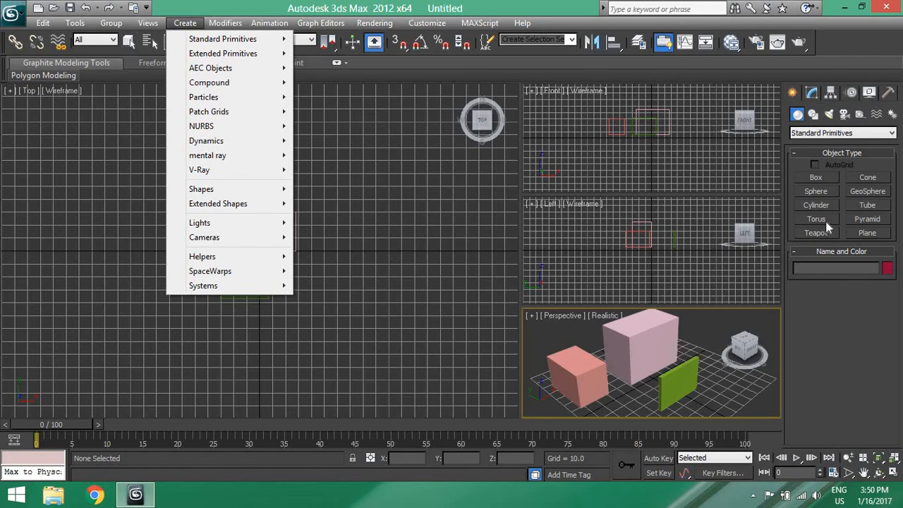
click(820, 134)
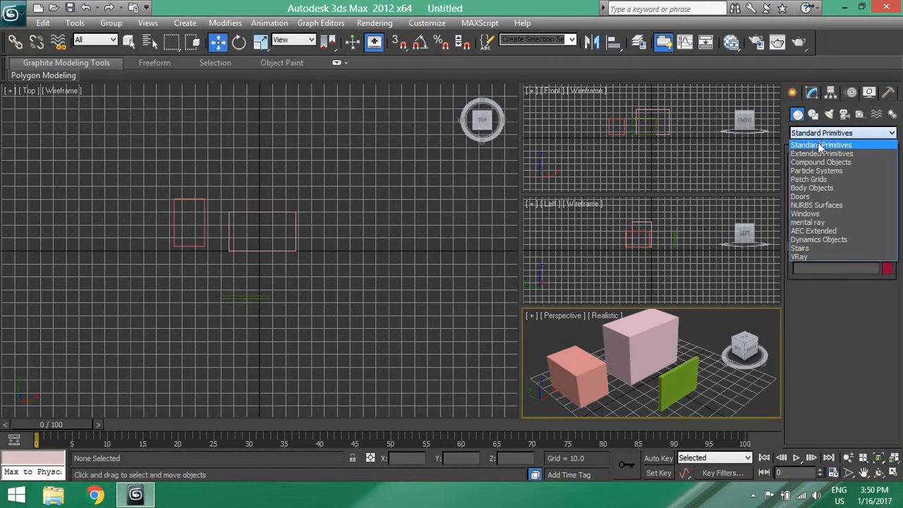
click(820, 141)
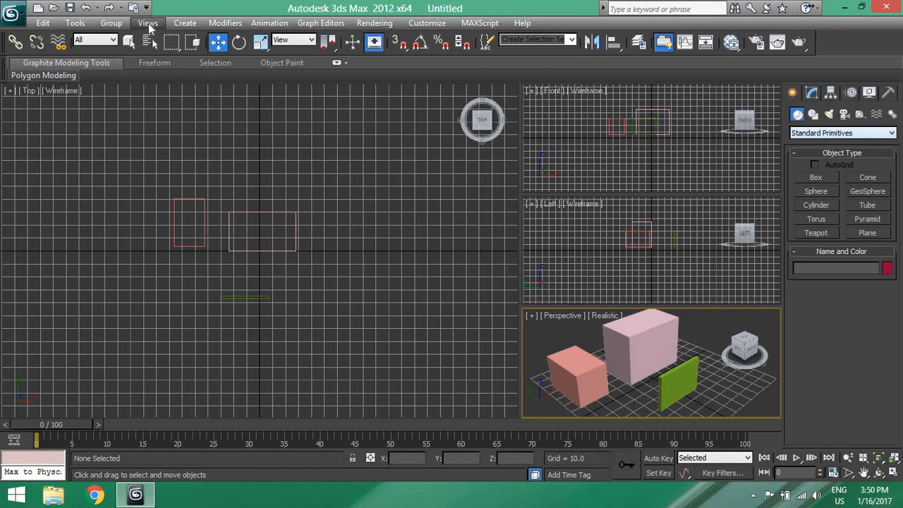
click(185, 23)
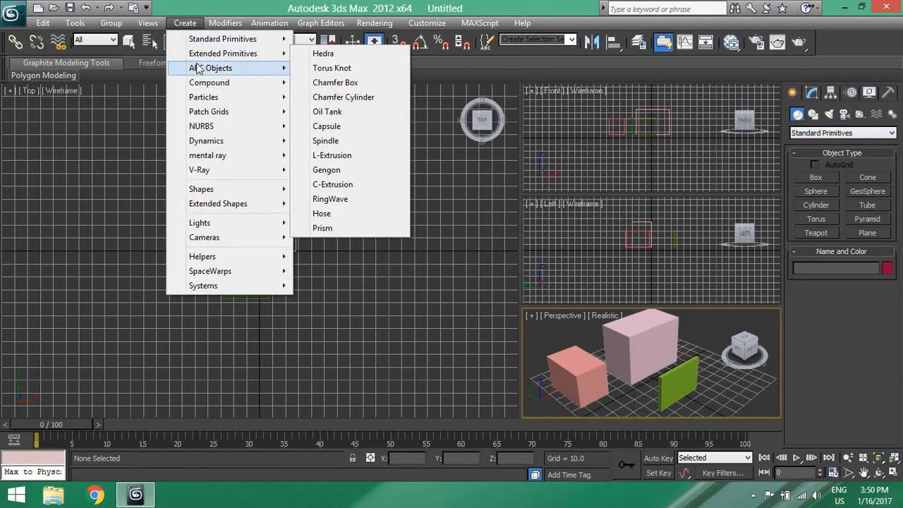
mouse_move(210, 68)
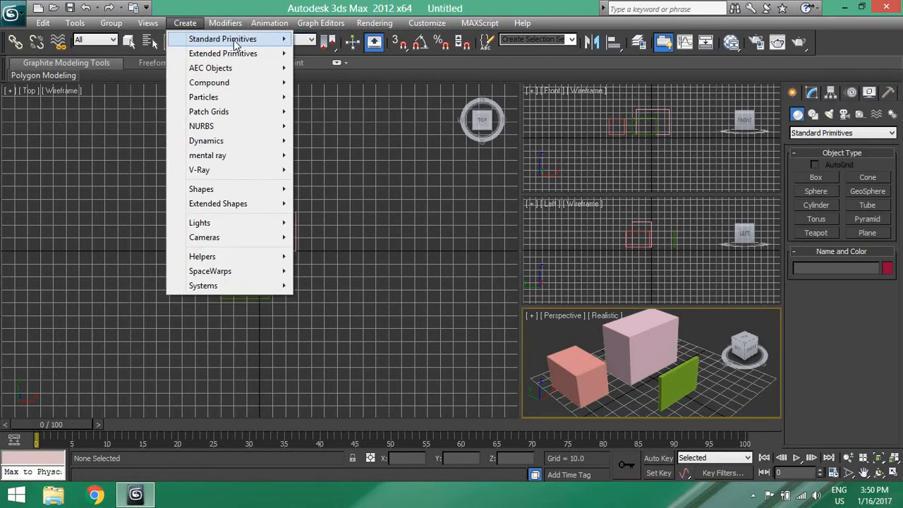
mouse_move(239, 41)
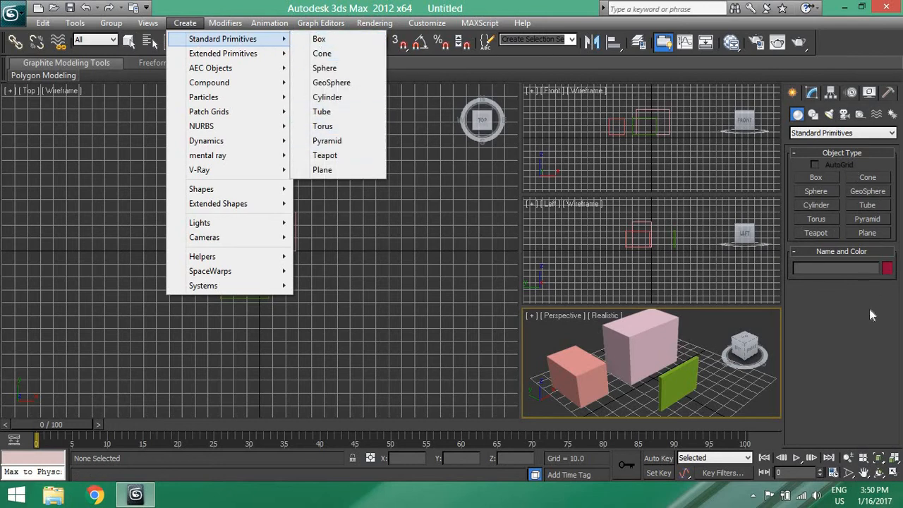
click(848, 299)
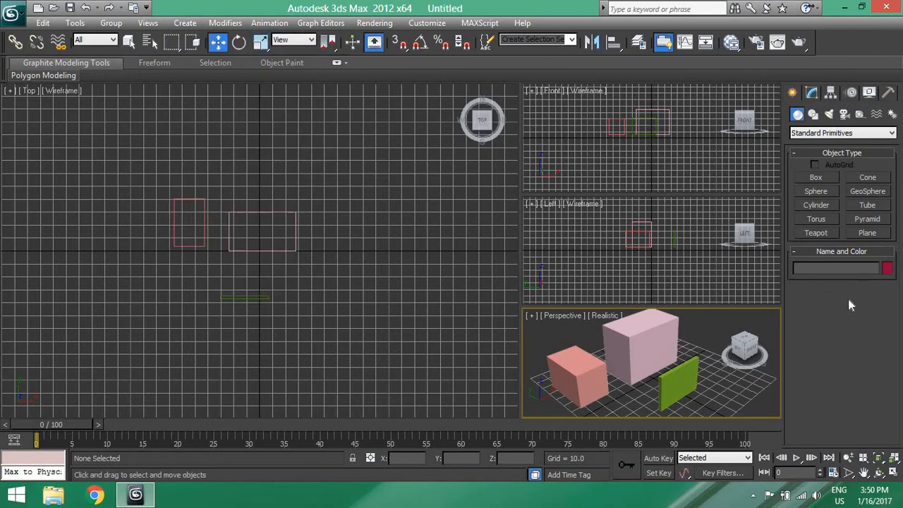
Examine the modifier categories from Selection, Patch/Spline Editing and Mesh Editing through to Radiosity, Cameras and V-Ray
click(233, 24)
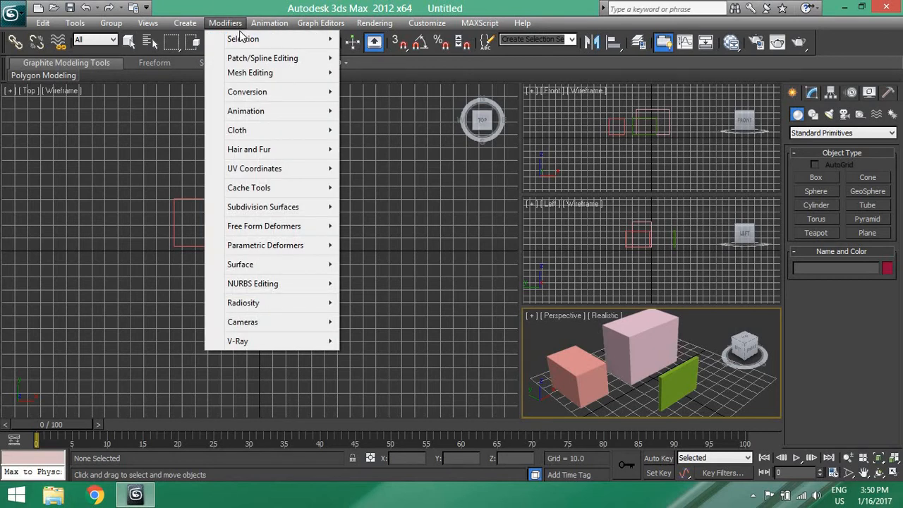
mouse_move(241, 44)
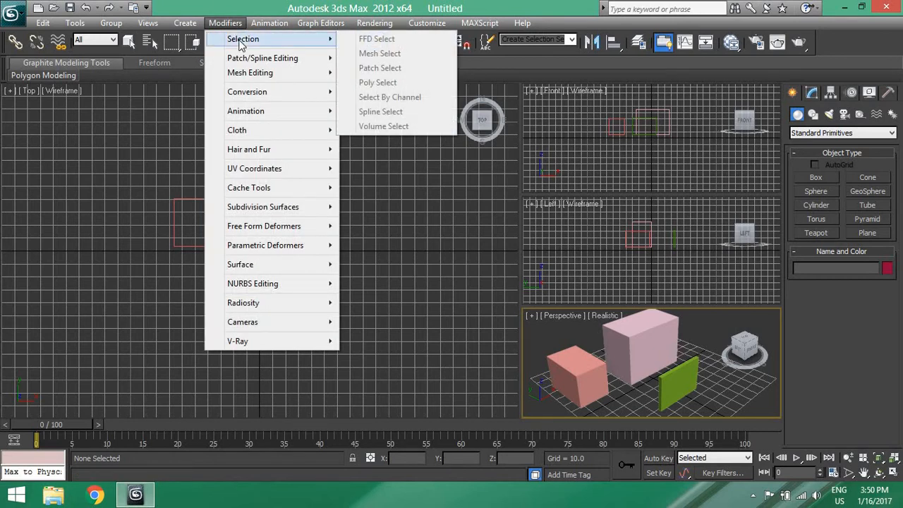
mouse_move(269, 79)
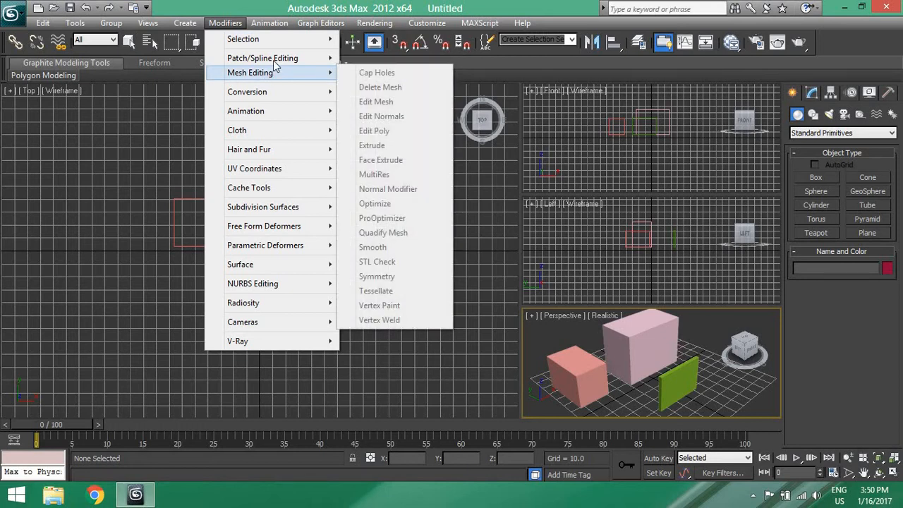
mouse_move(296, 43)
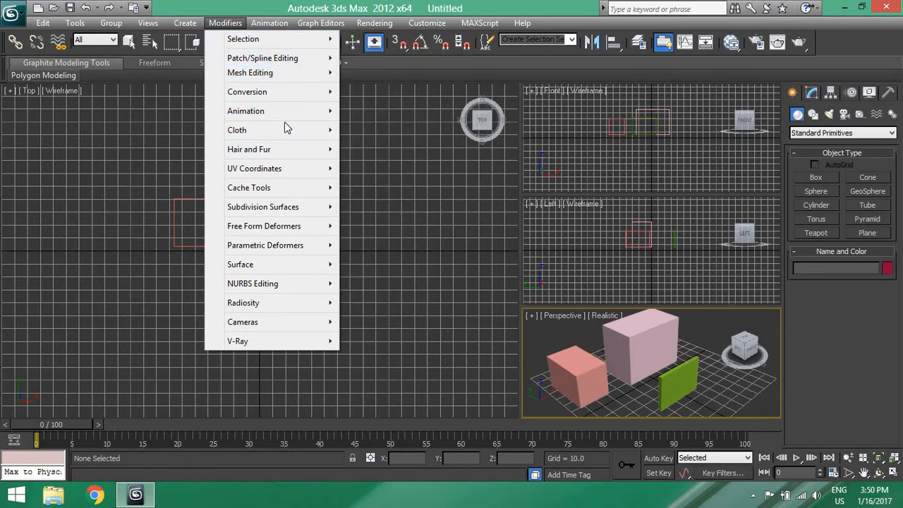
mouse_move(286, 285)
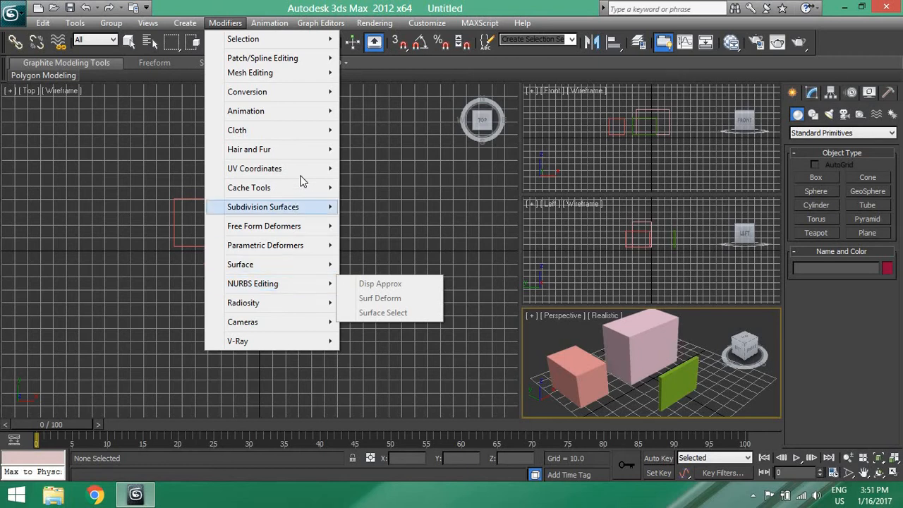
mouse_move(298, 150)
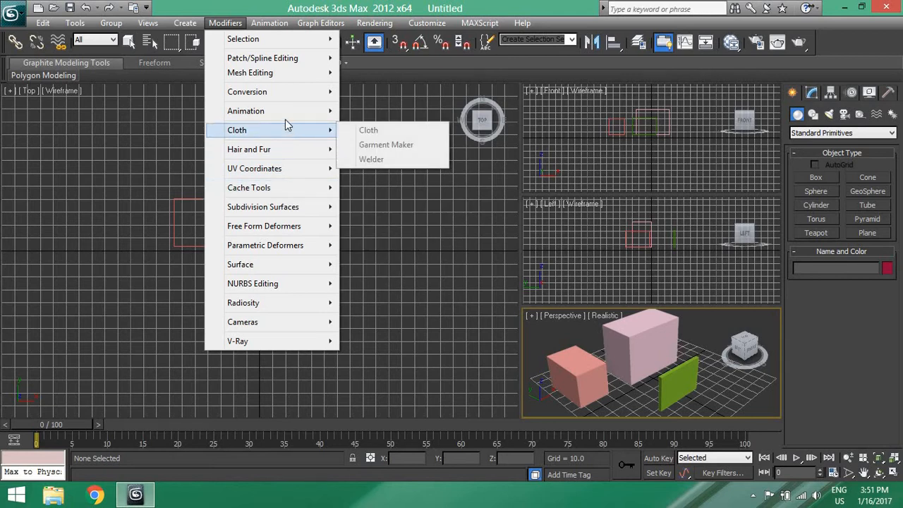
mouse_move(284, 111)
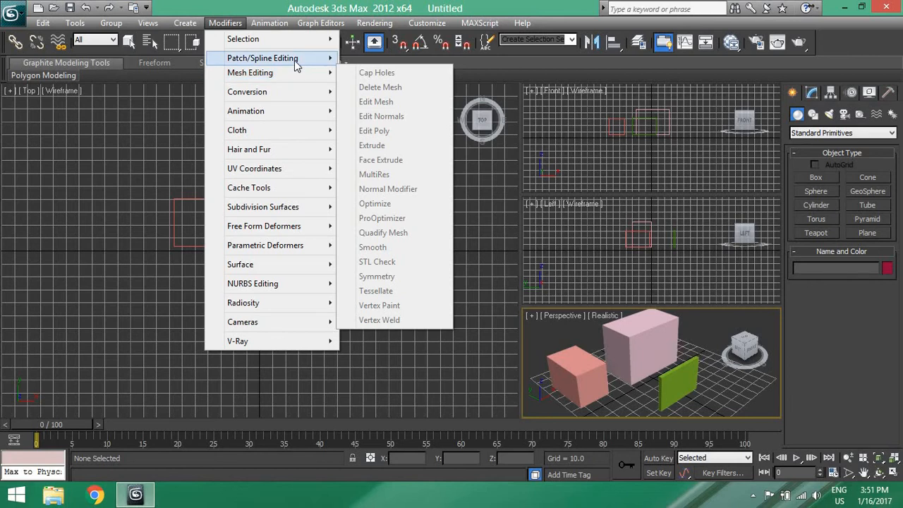
mouse_move(294, 58)
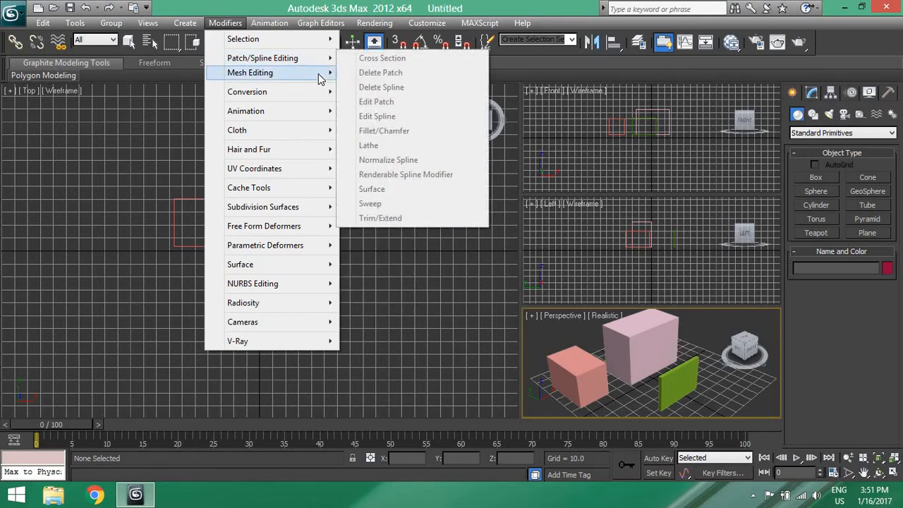
mouse_move(326, 73)
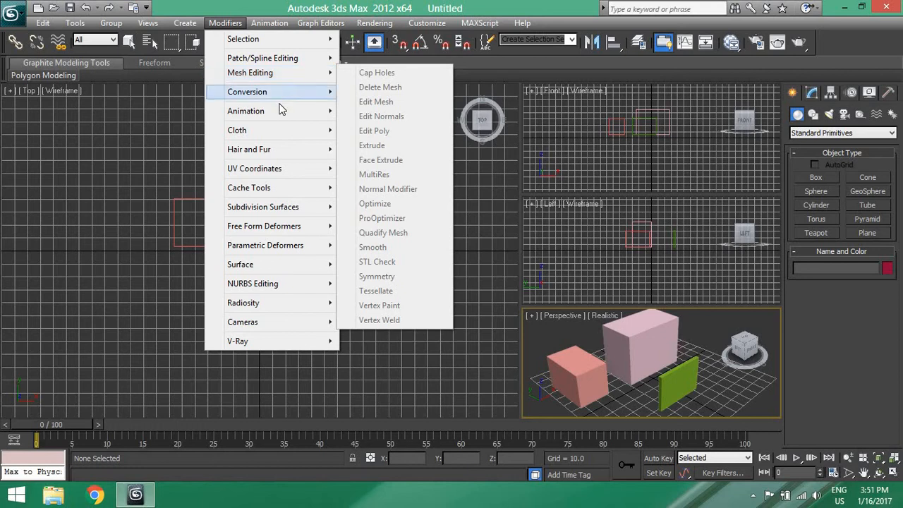
mouse_move(266, 156)
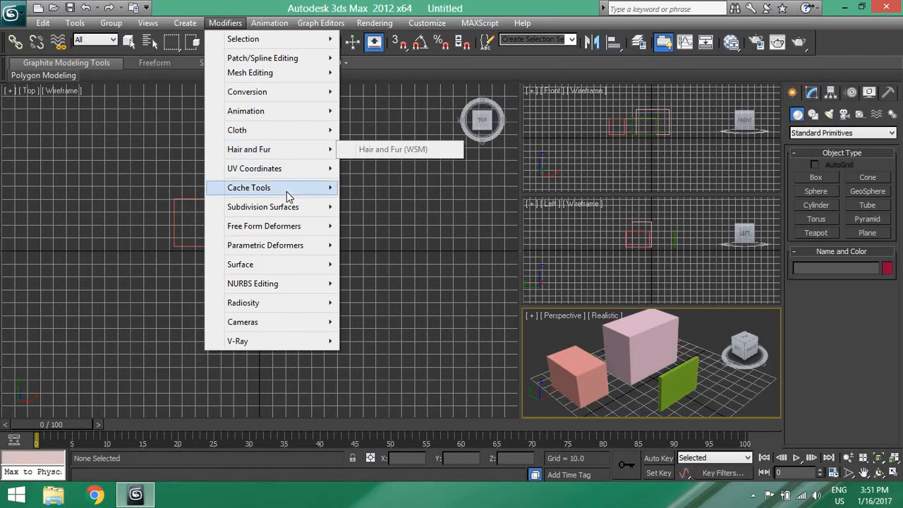
mouse_move(286, 191)
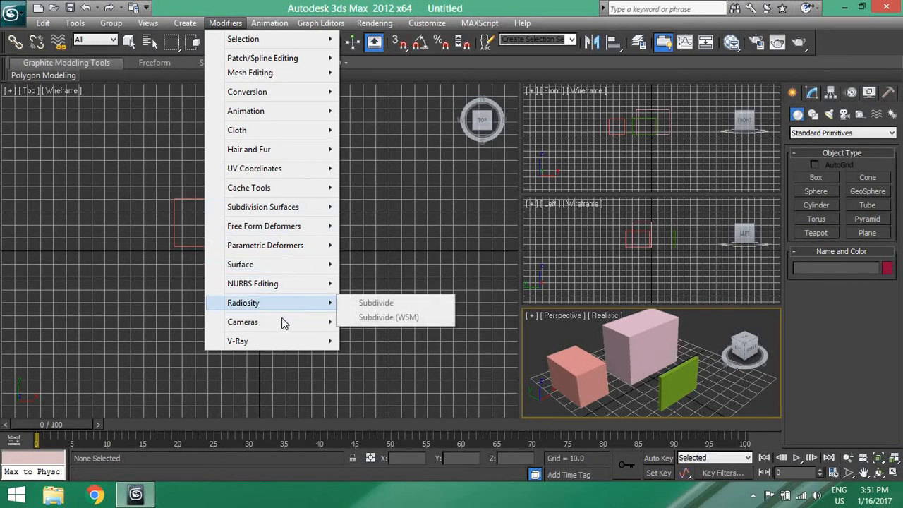
mouse_move(282, 323)
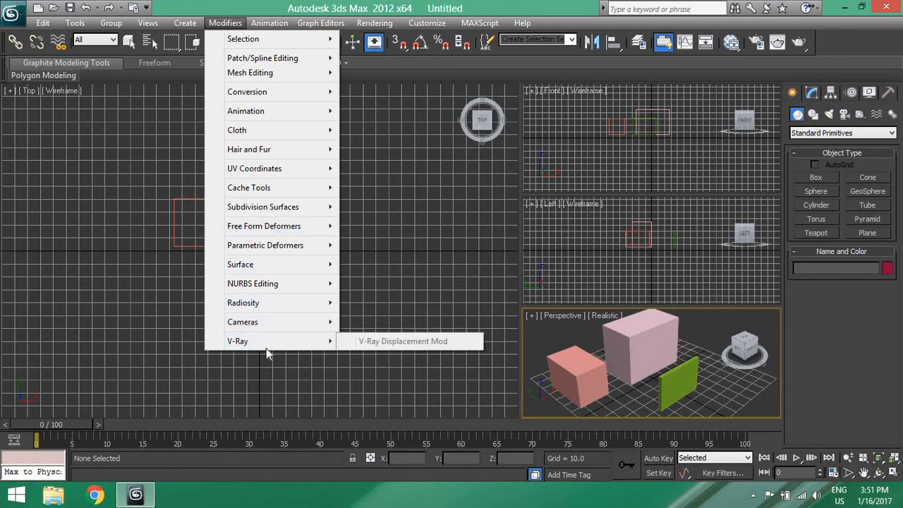
Examine the Animation, Graph Editors and Rendering command lists
mouse_move(262, 24)
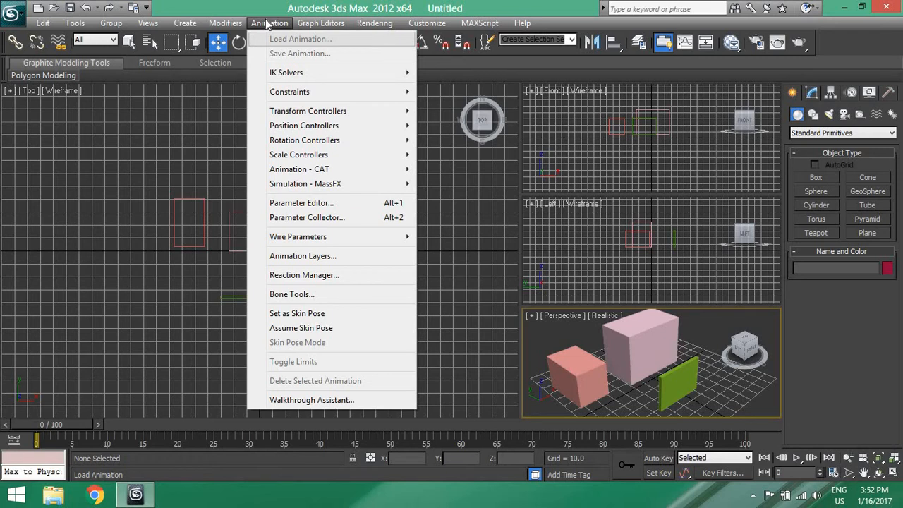
mouse_move(311, 27)
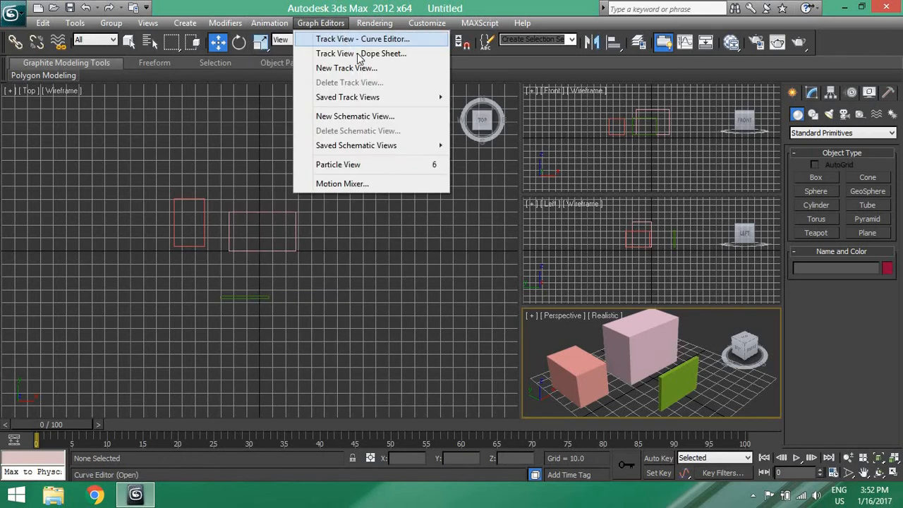
mouse_move(357, 25)
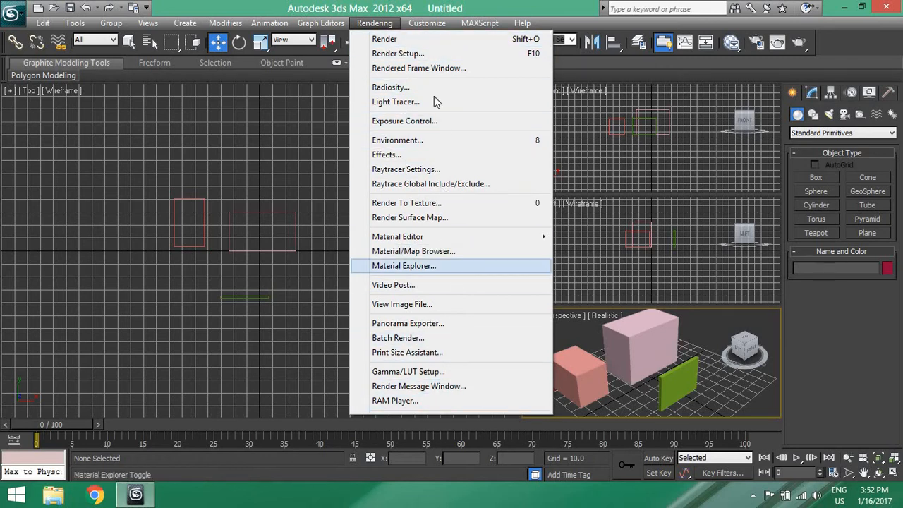
Open the user interface customization for toolbars and filter its actions to the Hair and Fur category
mouse_move(427, 26)
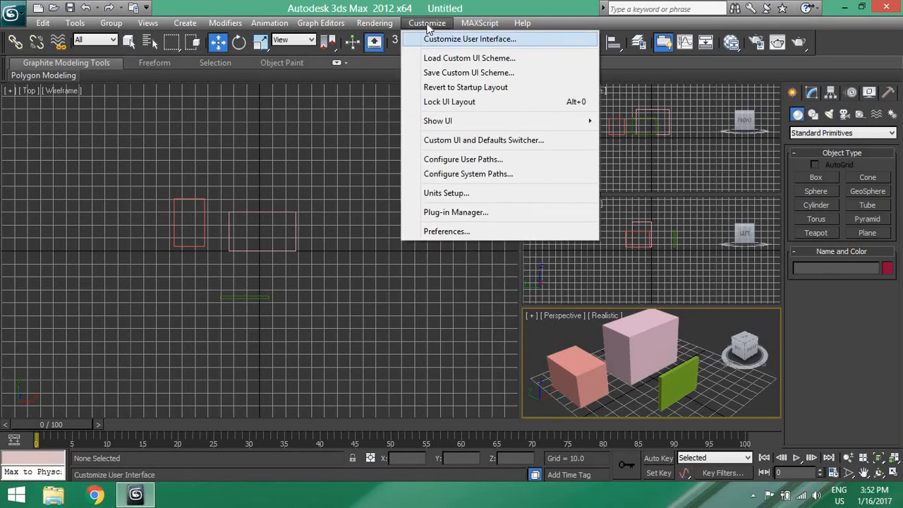
click(440, 39)
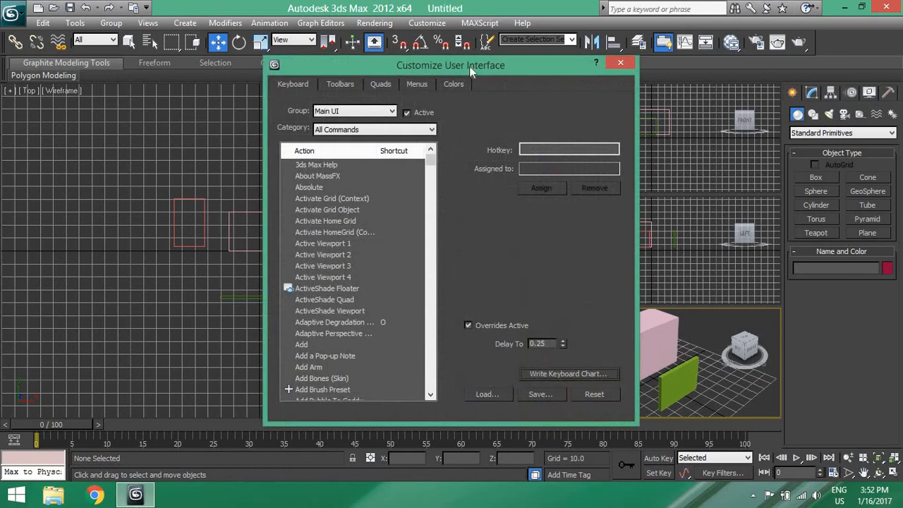
drag(469, 65, 548, 66)
click(426, 85)
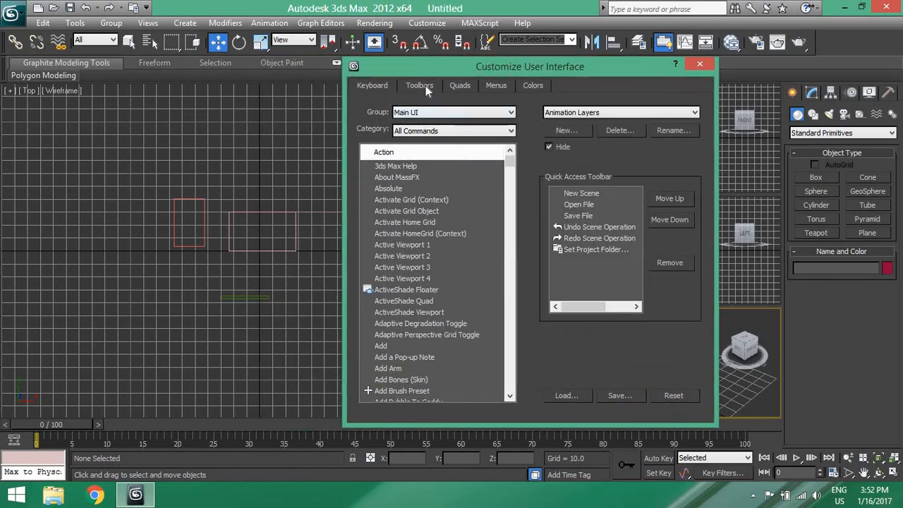
click(479, 131)
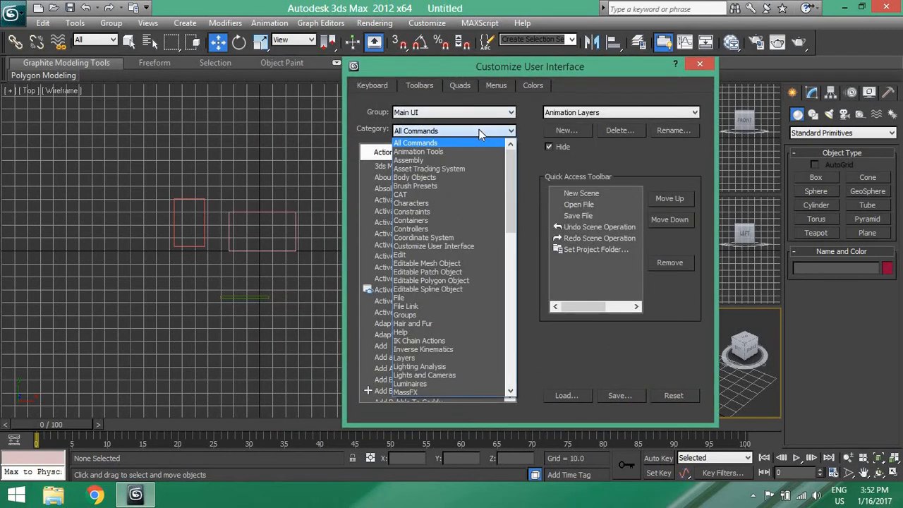
click(439, 323)
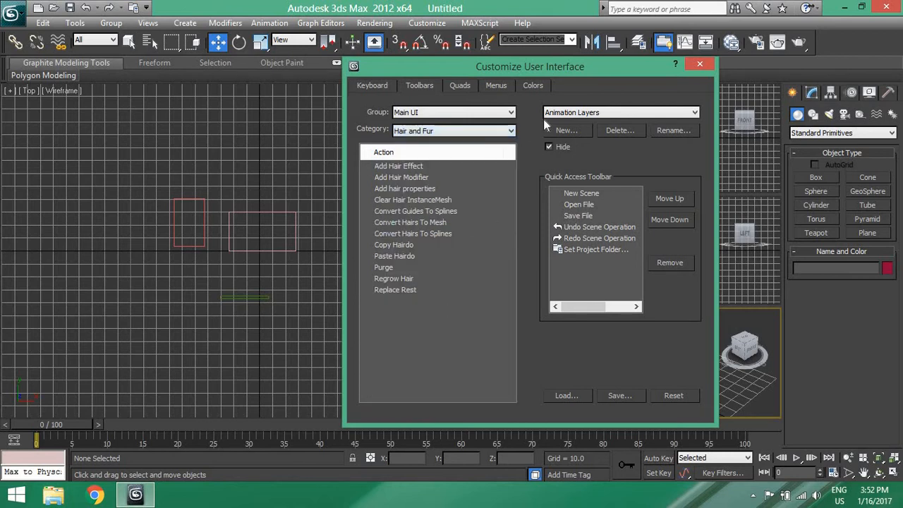
Create a new custom toolbar named fur
click(564, 130)
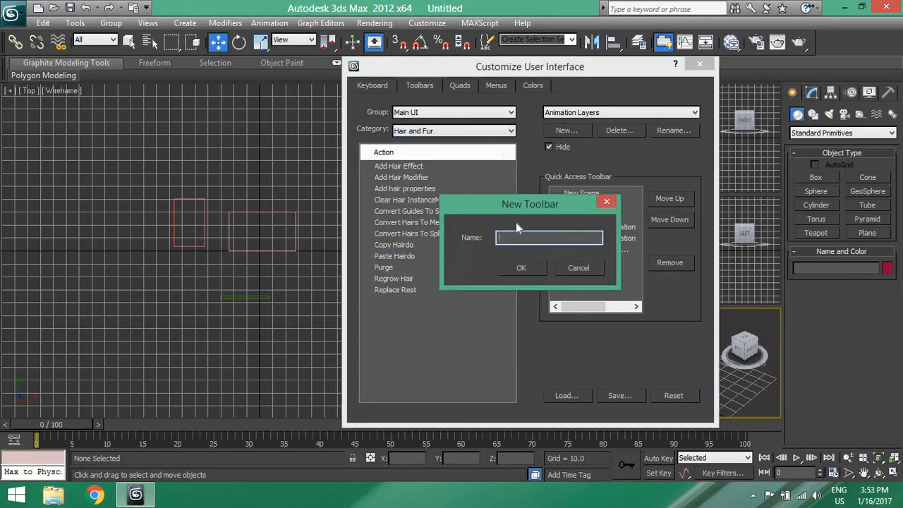
text(fur)
key(Return)
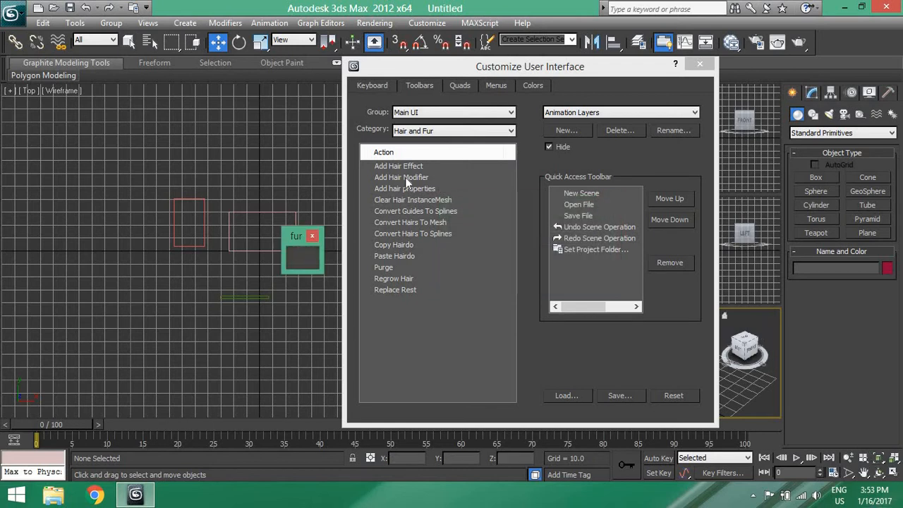
Place the Add Hair Effect action on the fur toolbar, enlarge and reposition the toolbar, and close it
drag(398, 166, 199, 178)
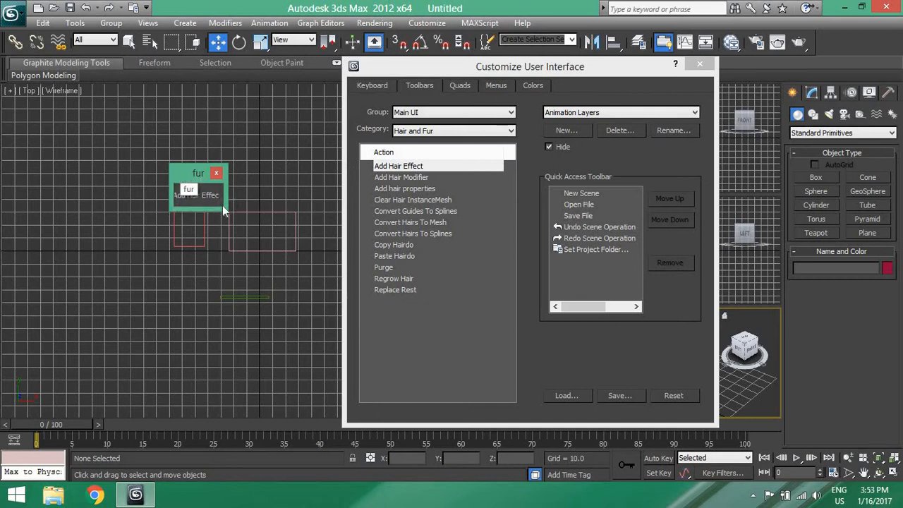
drag(227, 212, 276, 212)
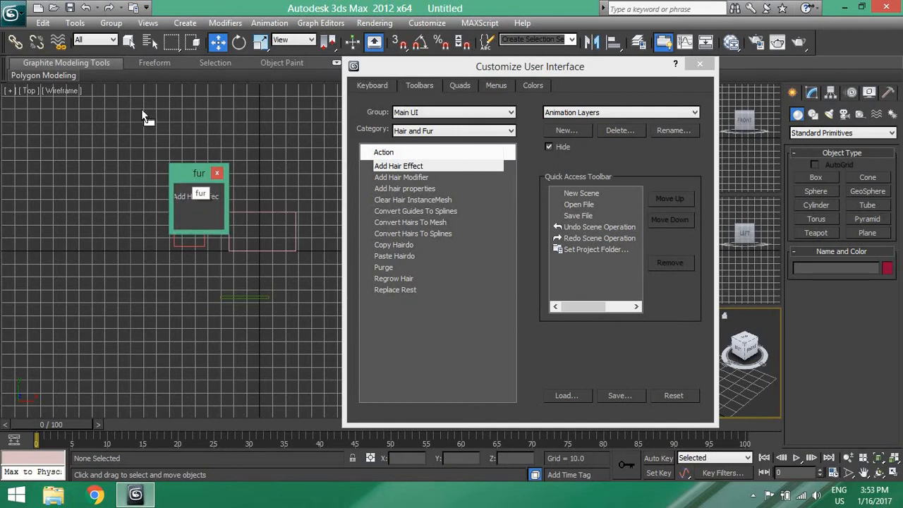
mouse_move(141, 110)
mouse_down()
mouse_move(122, 77)
mouse_move(845, 39)
mouse_move(753, 85)
mouse_move(323, 209)
mouse_up()
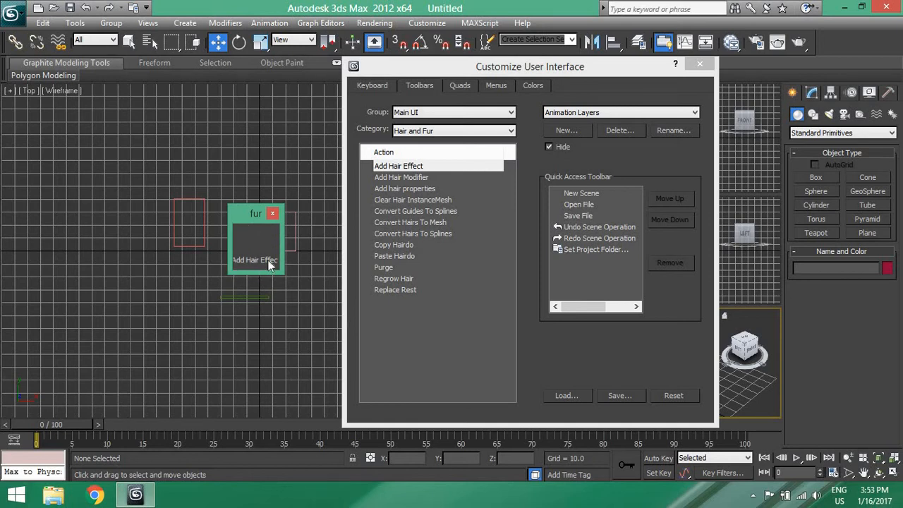
click(272, 214)
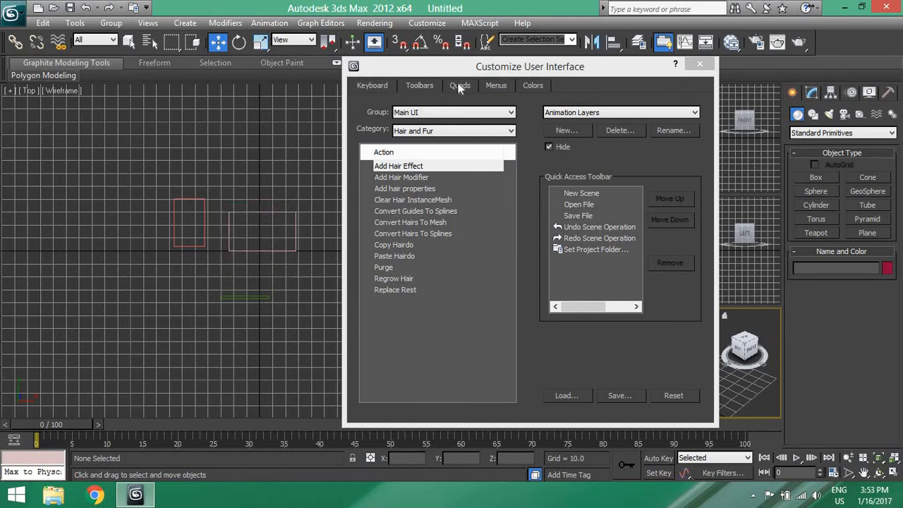
Review the keyboard shortcut customization, selecting the ActiveShade Quad and Active Viewport 2 actions
click(361, 86)
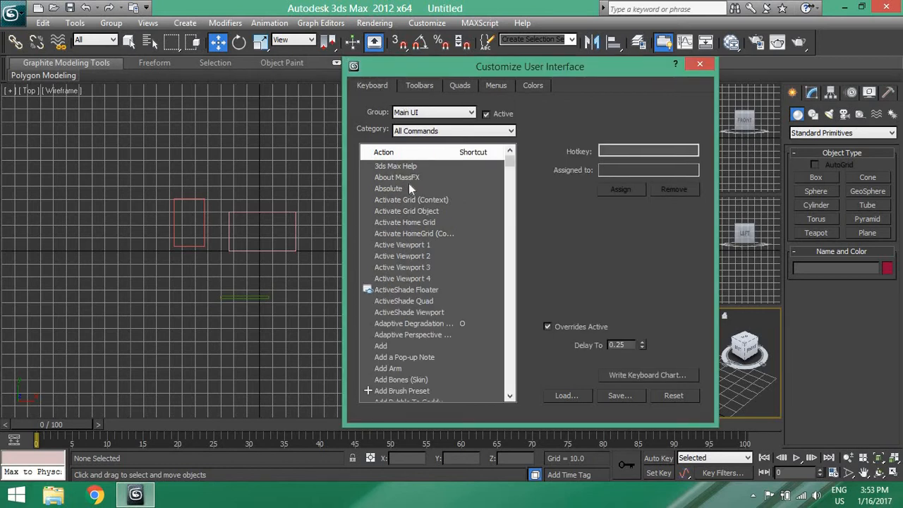
click(390, 304)
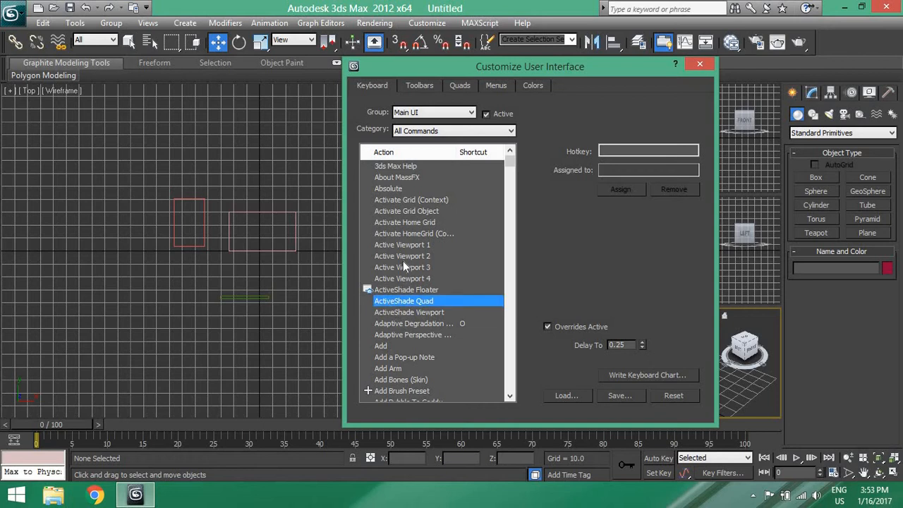
click(402, 256)
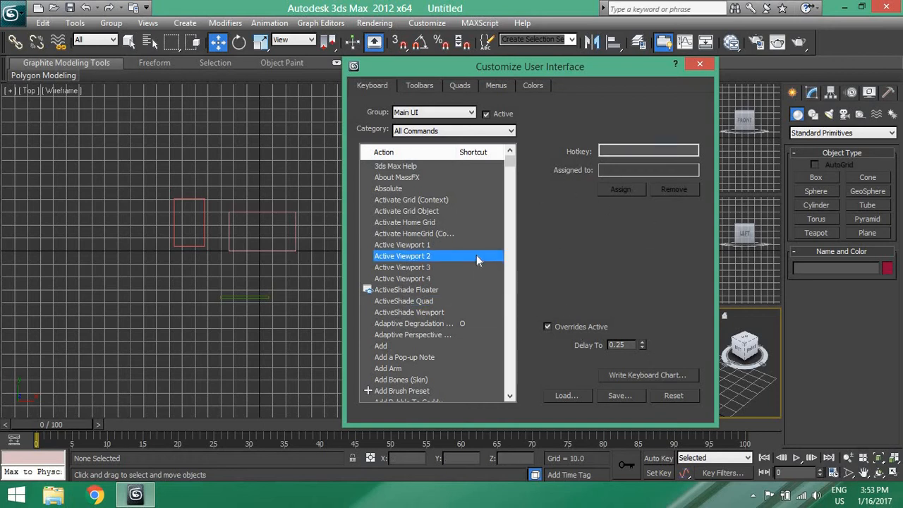
Review the quad, menu and color customization, including the Edit and Modifiers entries of the Main Menu Bar, and close the customization
click(462, 86)
click(497, 85)
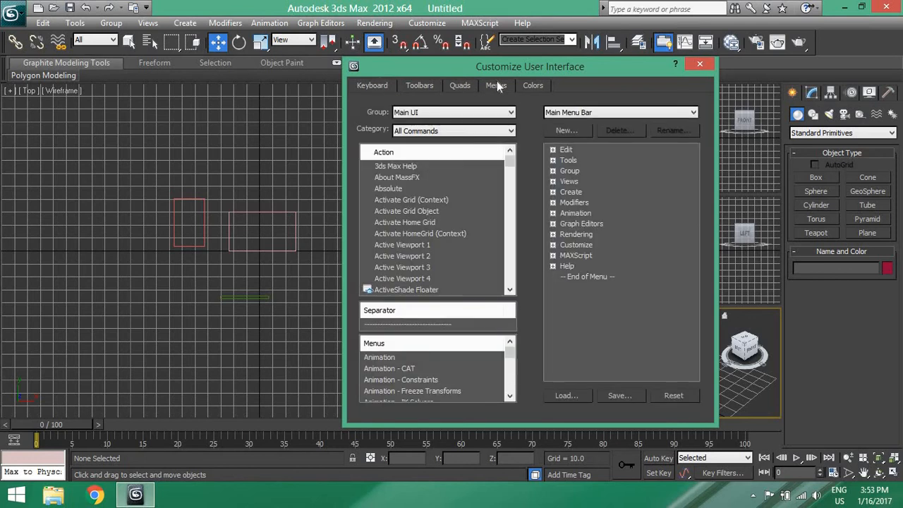
click(553, 149)
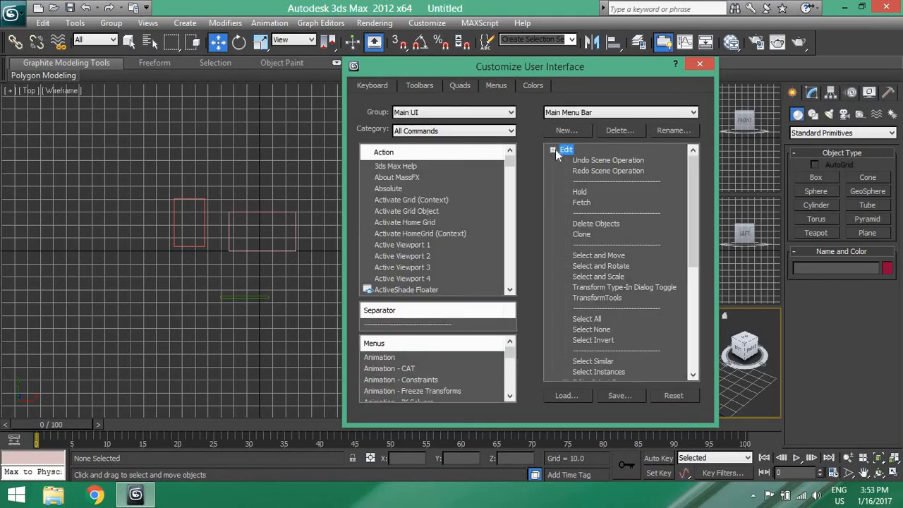
click(554, 150)
click(552, 203)
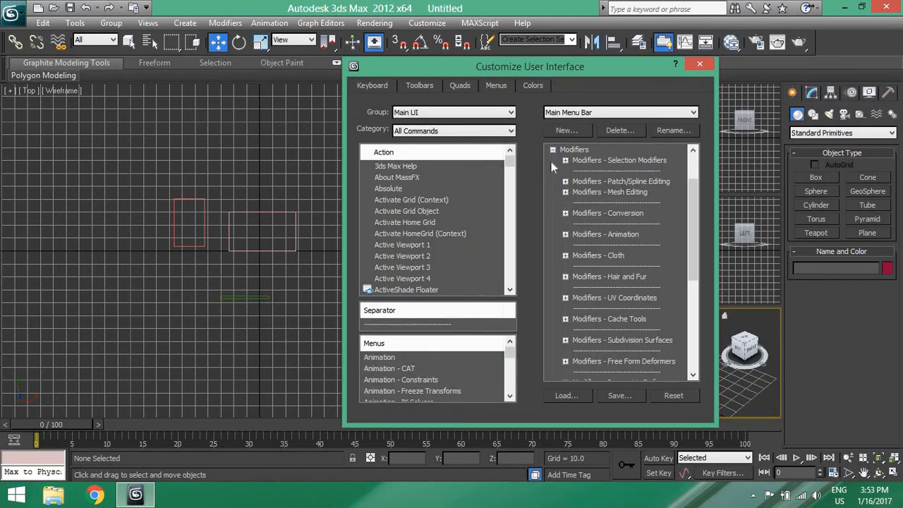
click(552, 150)
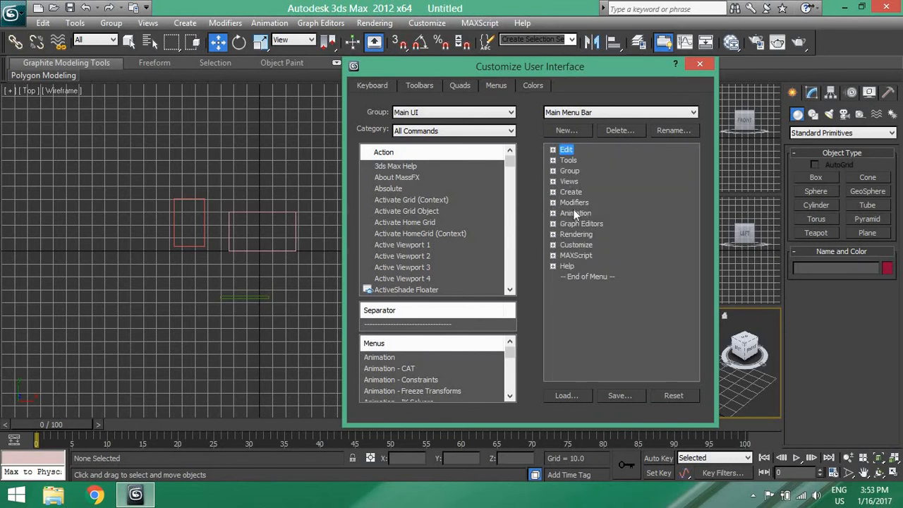
click(534, 85)
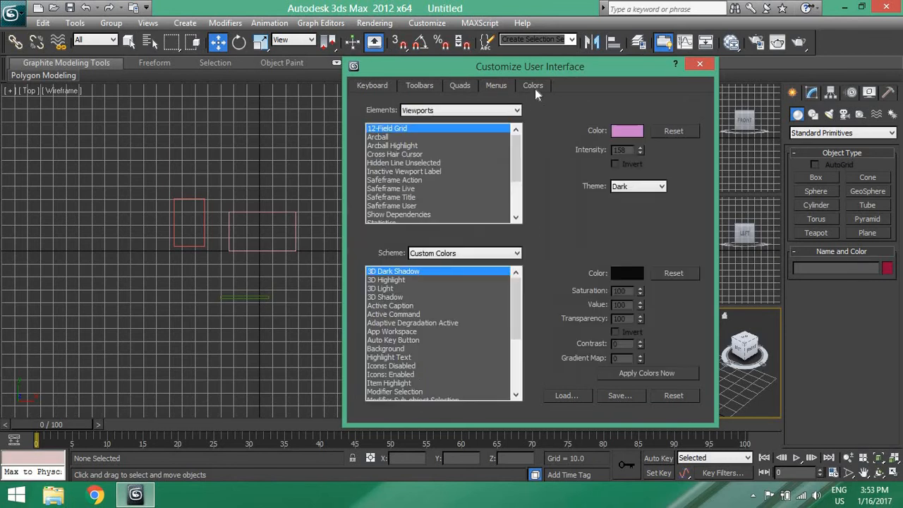
click(702, 65)
Open the user path configuration and show its External Files paths
click(427, 23)
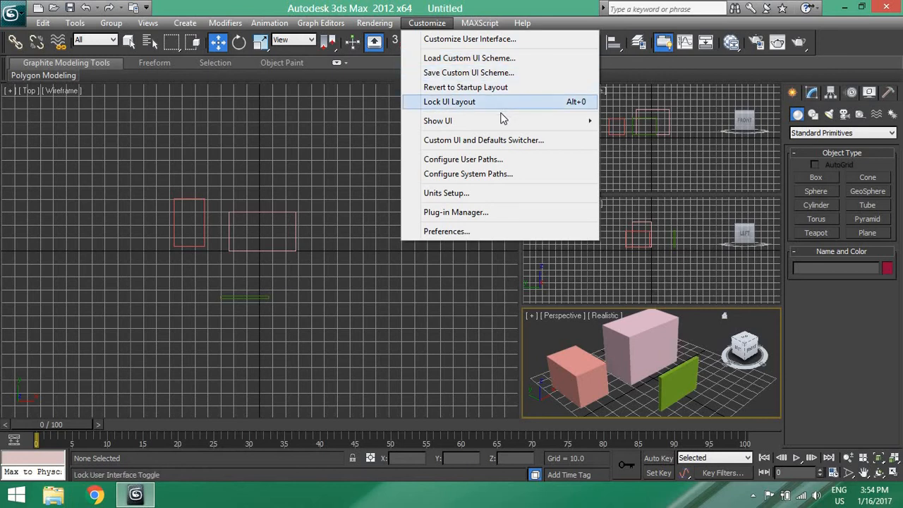
mouse_move(502, 121)
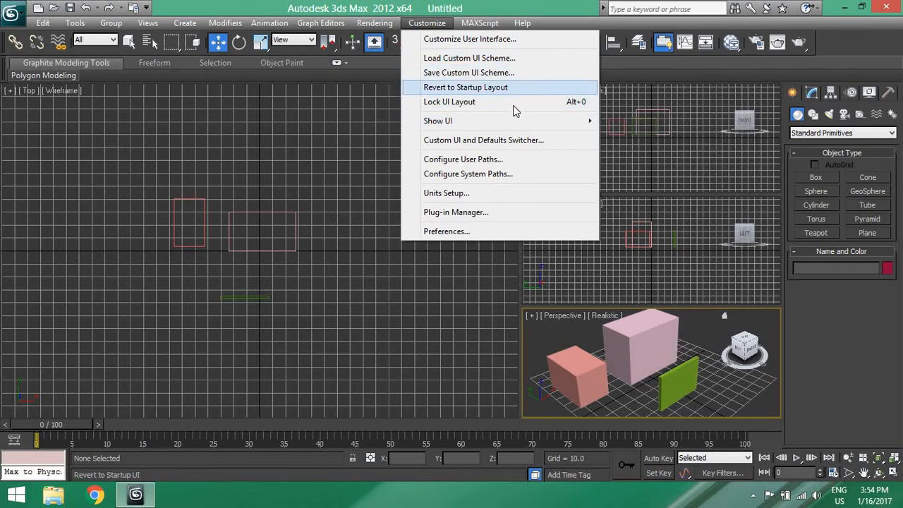
click(520, 161)
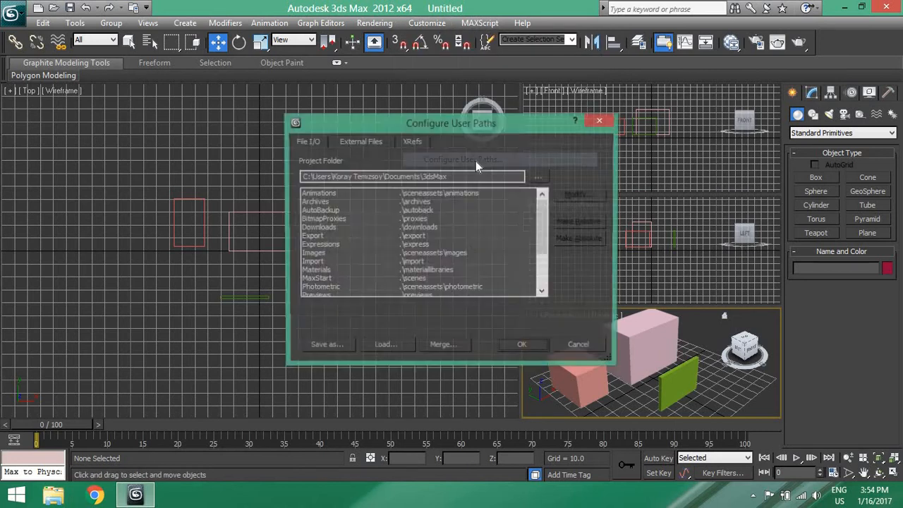
drag(472, 121, 609, 106)
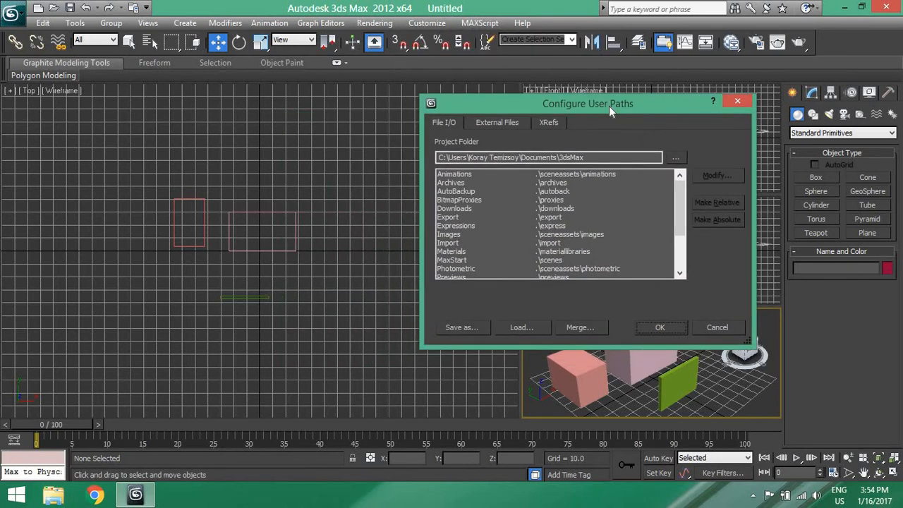
click(490, 121)
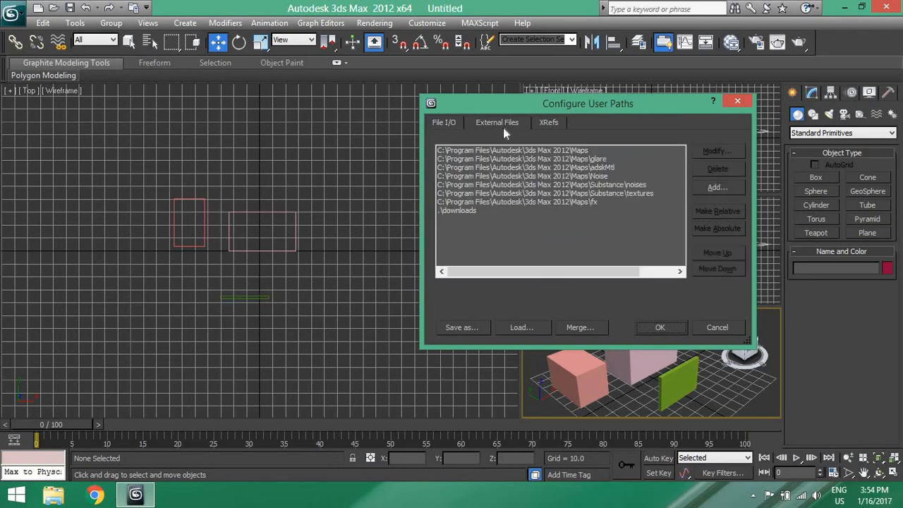
Start adding a new external files path with Add Subpaths enabled
click(700, 185)
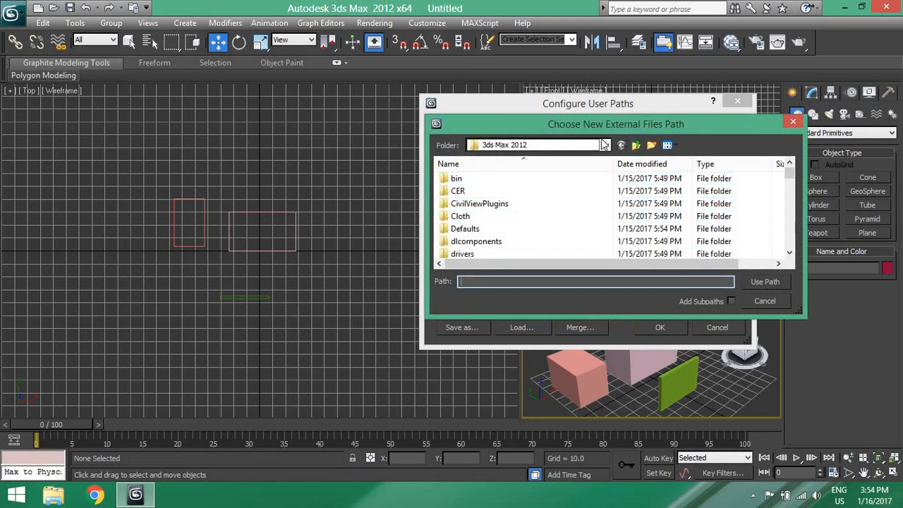
drag(603, 129, 364, 155)
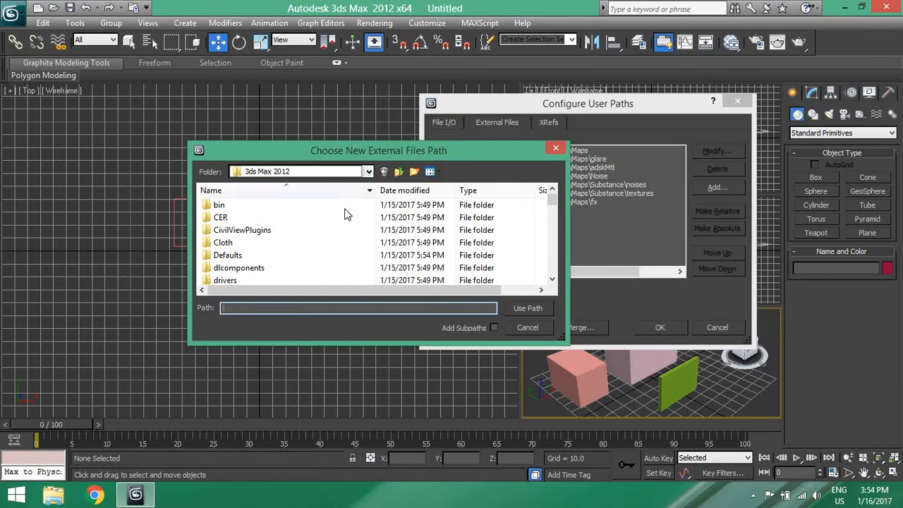
click(494, 328)
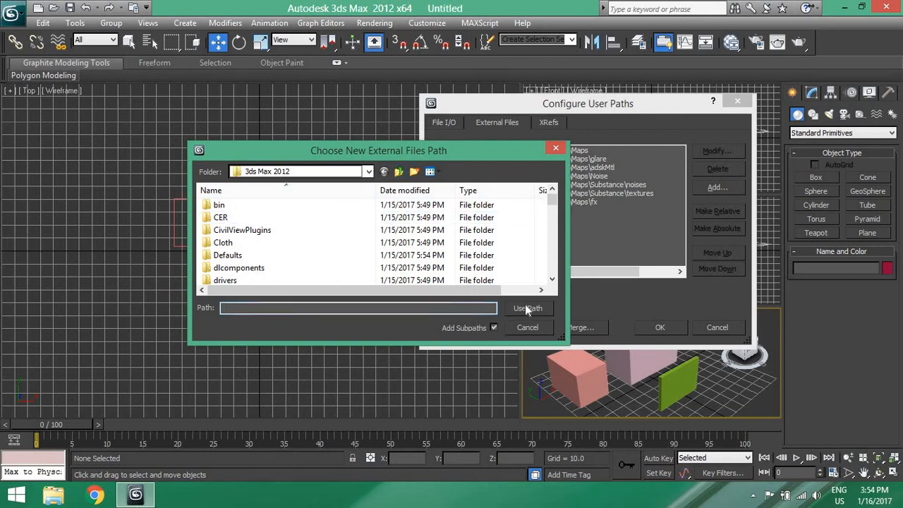
Browse from the 3ds Max 2012 folder to the user's home folder and enlarge the path chooser
click(398, 172)
click(399, 172)
click(397, 176)
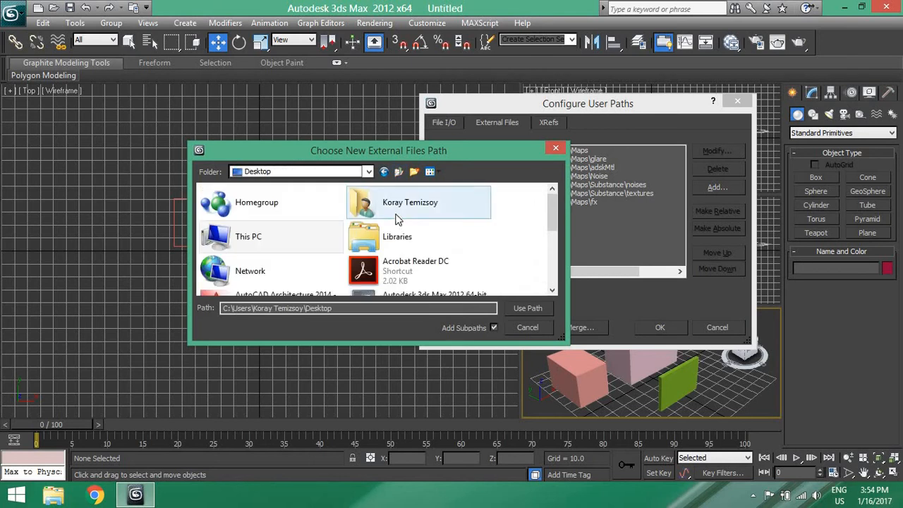
double_click(397, 219)
drag(417, 150, 420, 104)
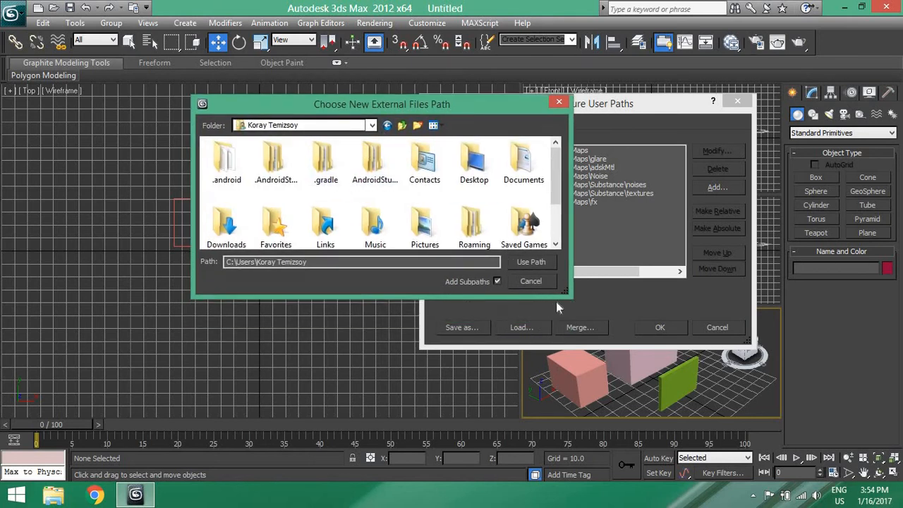
drag(563, 293, 726, 376)
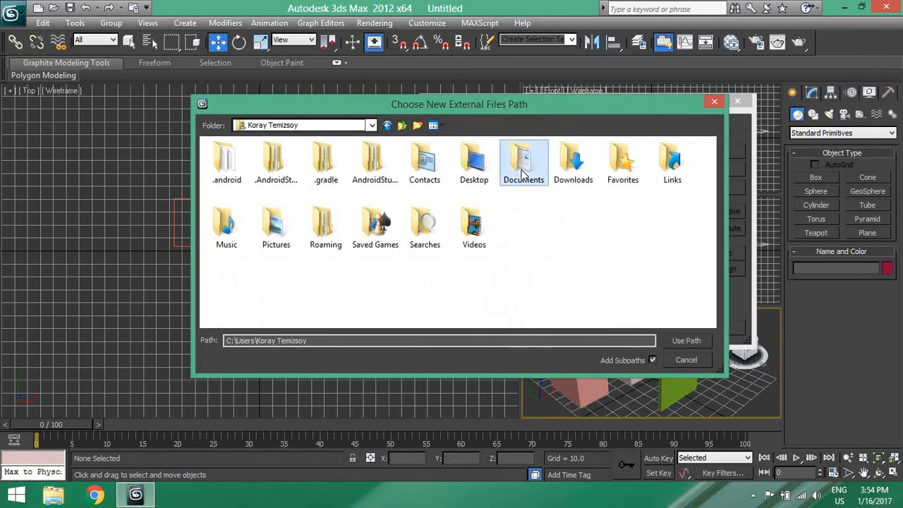
Add the Documents\3dsMax\sceneassets\images folder as a new external files path with Add Subpaths enabled
double_click(523, 161)
double_click(255, 159)
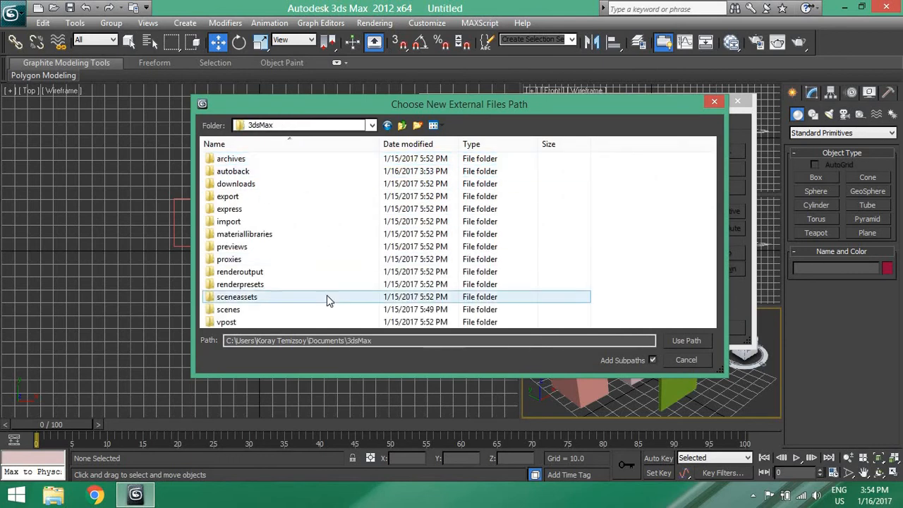
double_click(252, 297)
click(238, 174)
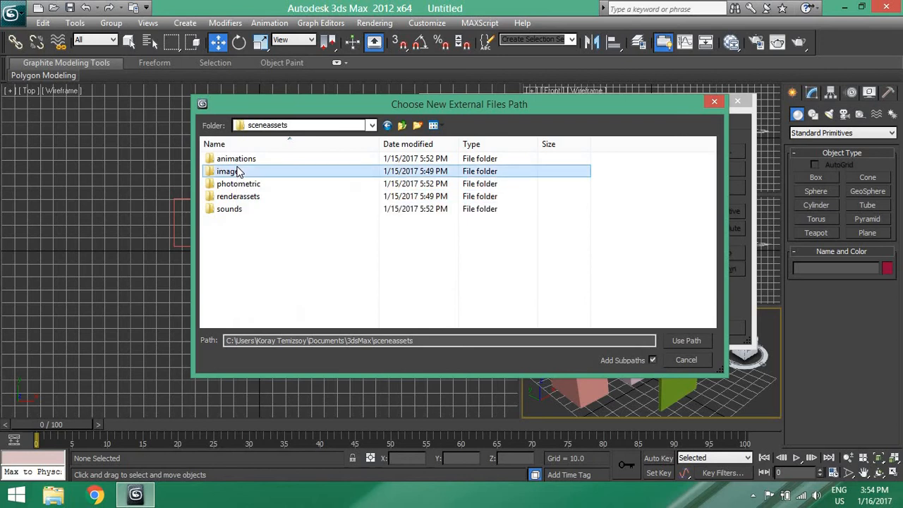
double_click(234, 172)
scroll(503, 252, down, 10)
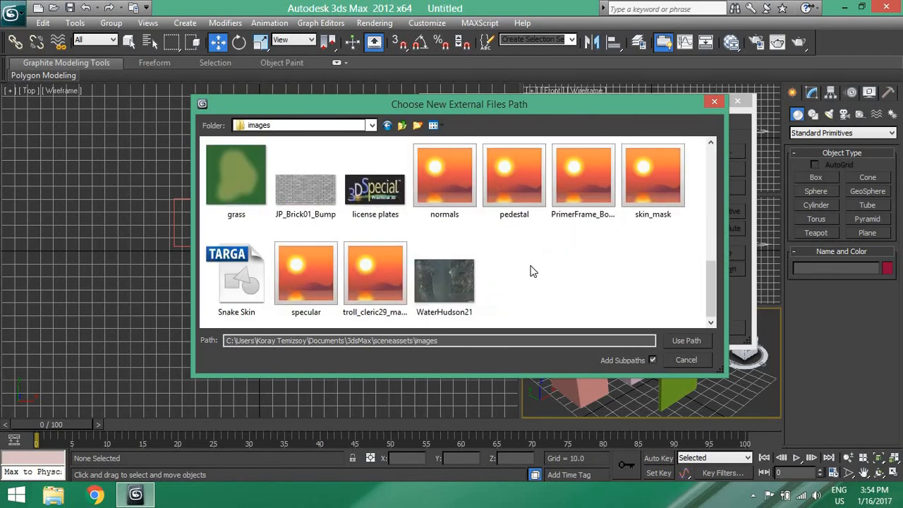
scroll(530, 270, up, 10)
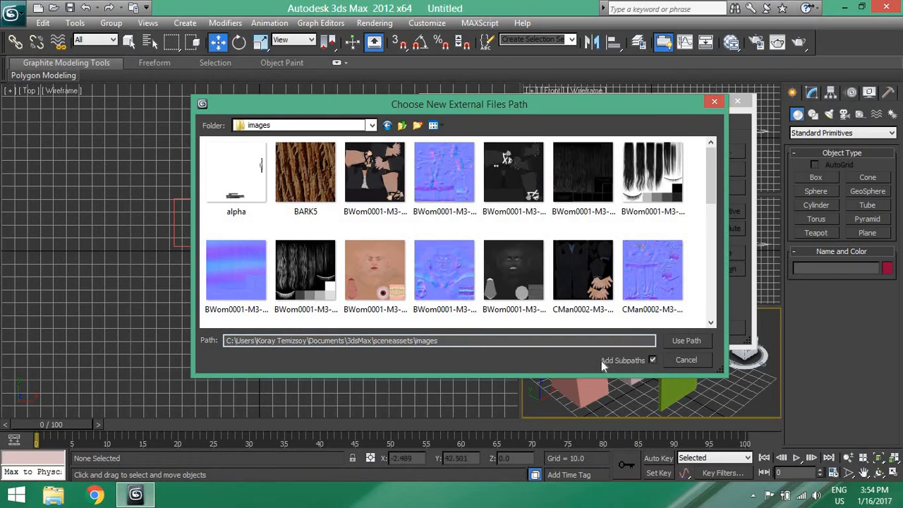
click(683, 341)
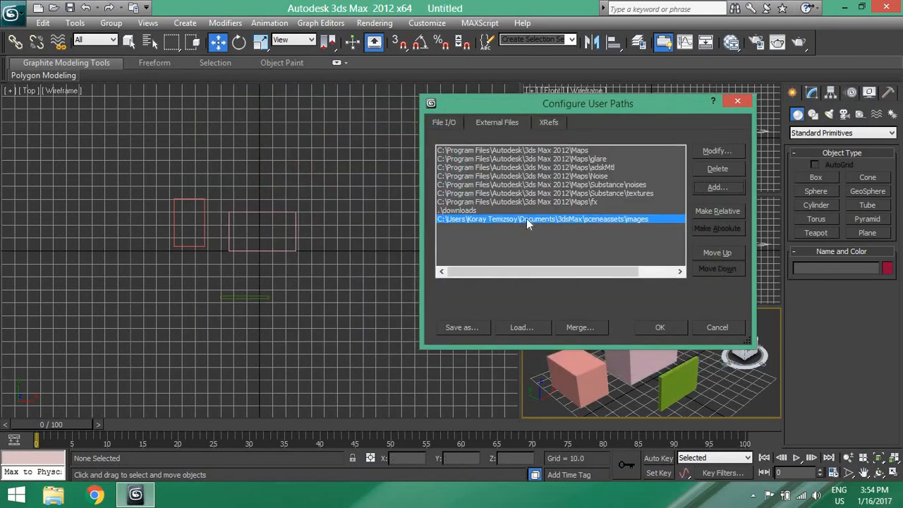
Check the External Files entries, select the sceneassets\images path and accept the user path configuration
click(502, 193)
click(511, 159)
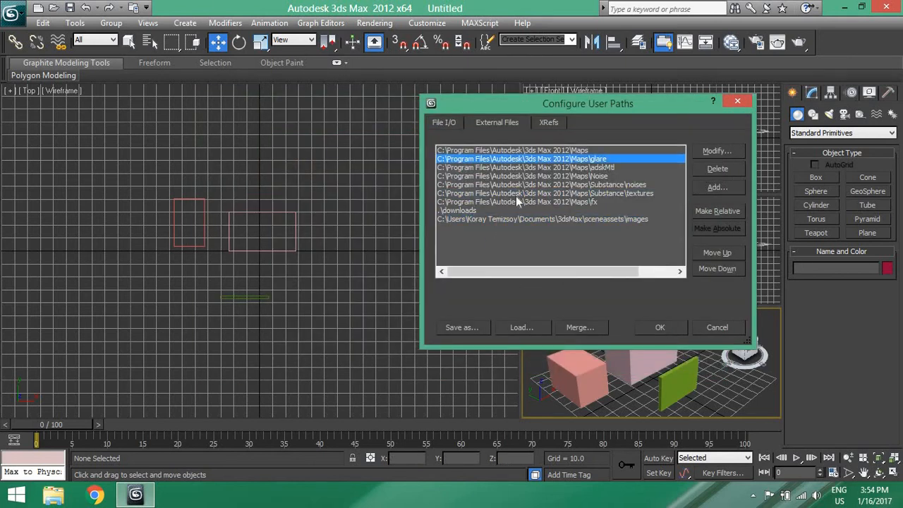
click(522, 211)
click(521, 219)
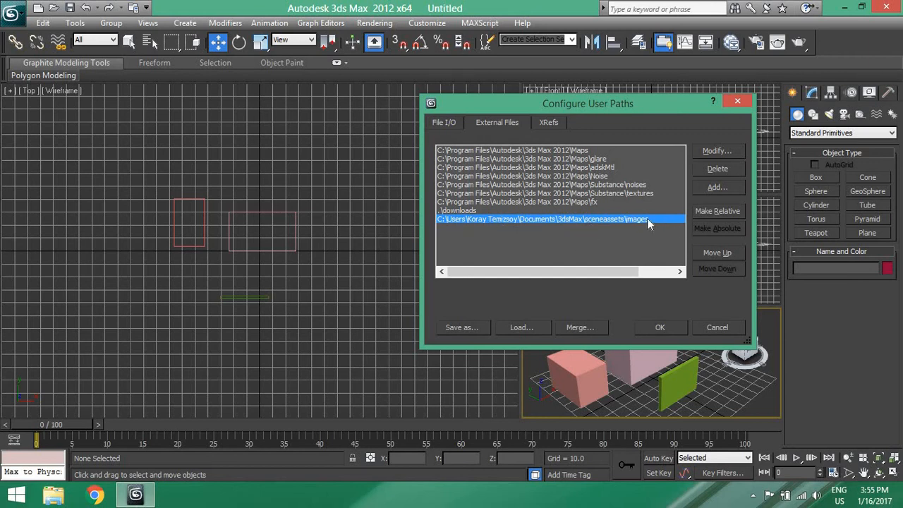
click(652, 327)
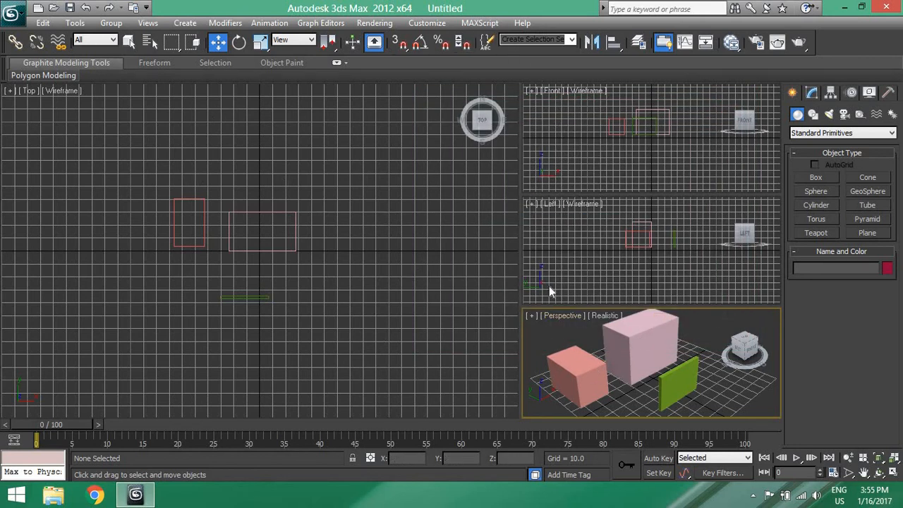
Review the preference settings, including Radiosity, Animation, Viewports and Files, and close them without changes
click(409, 24)
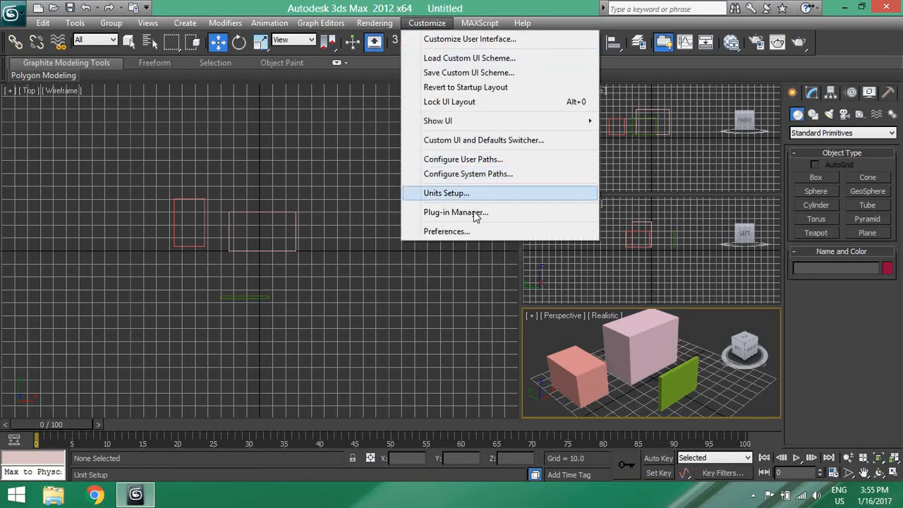
click(485, 230)
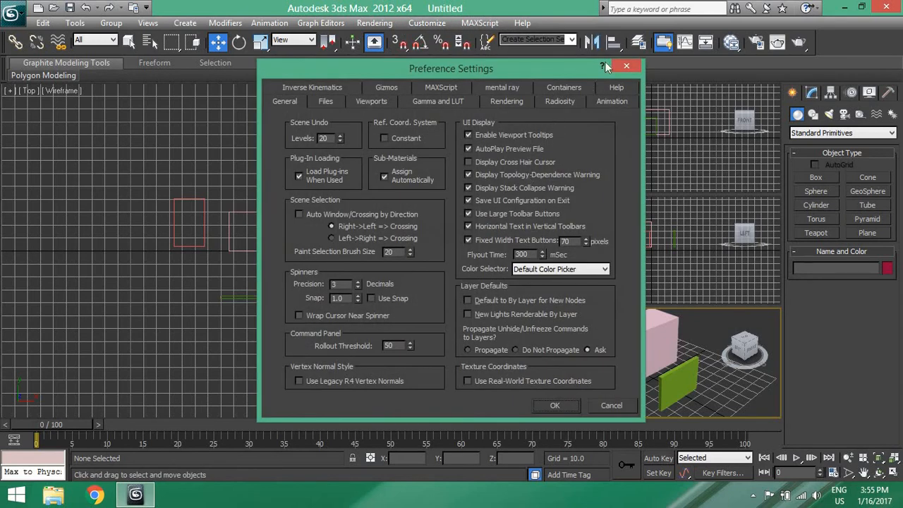
click(315, 88)
click(568, 90)
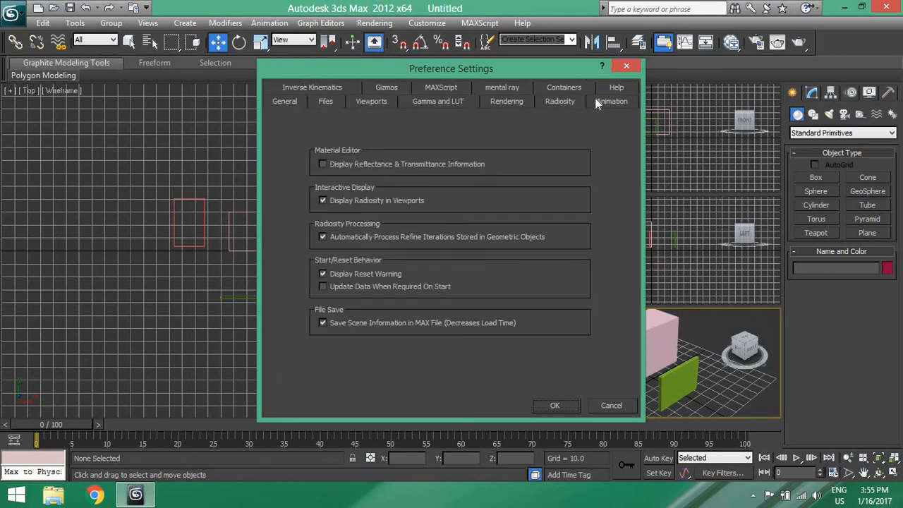
click(594, 99)
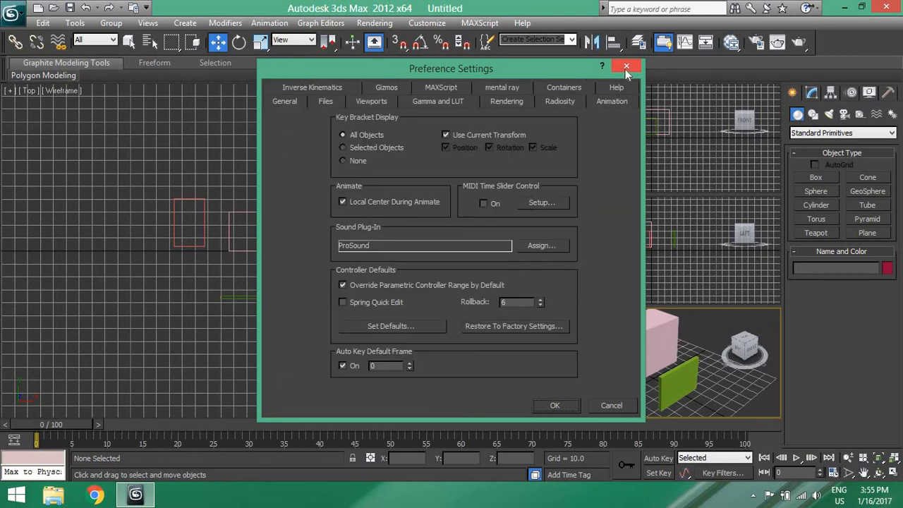
click(419, 100)
click(373, 99)
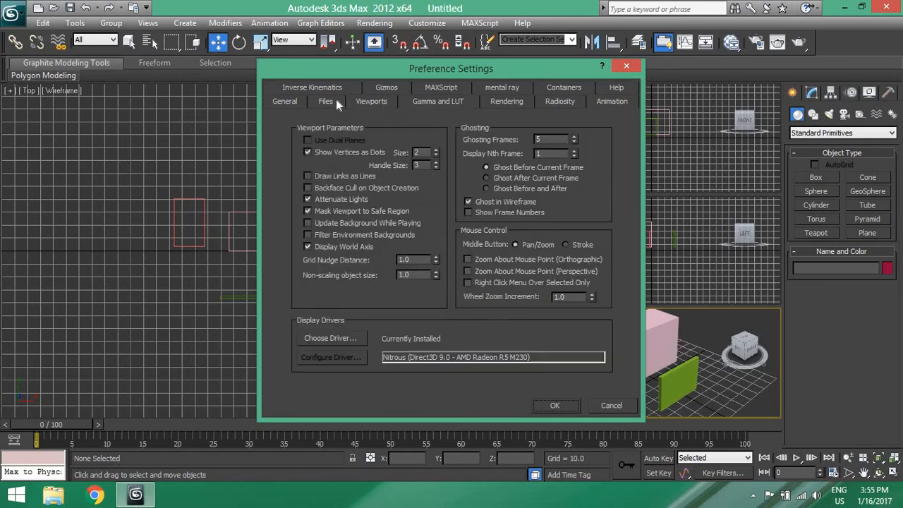
click(321, 100)
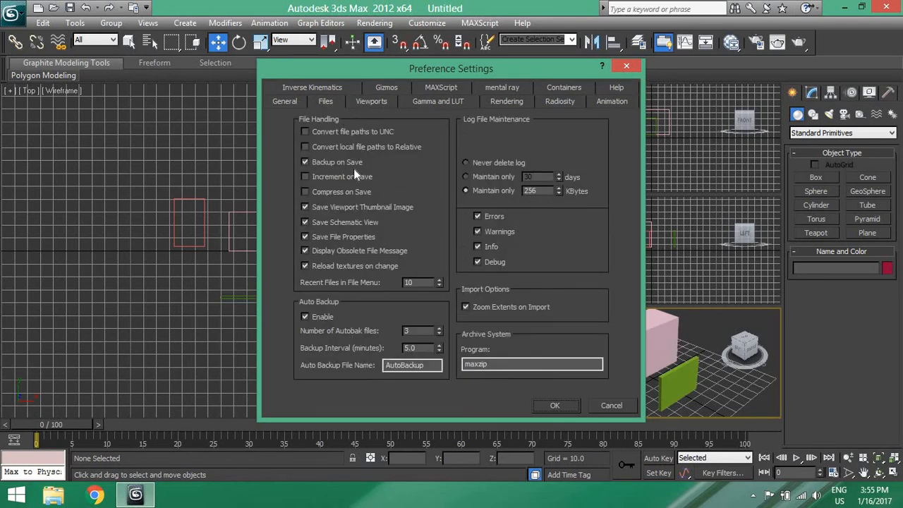
click(629, 64)
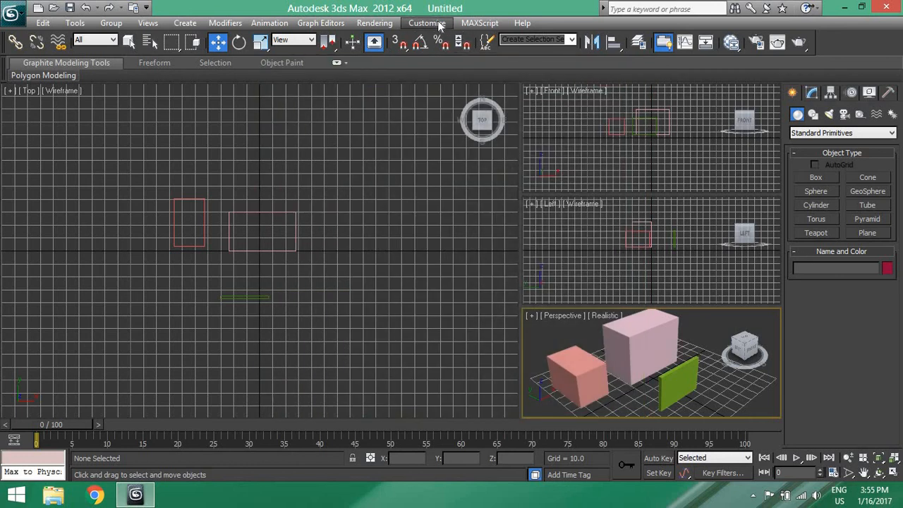
Open the units setup and set the display unit scale to Metric with Centimeters
click(440, 24)
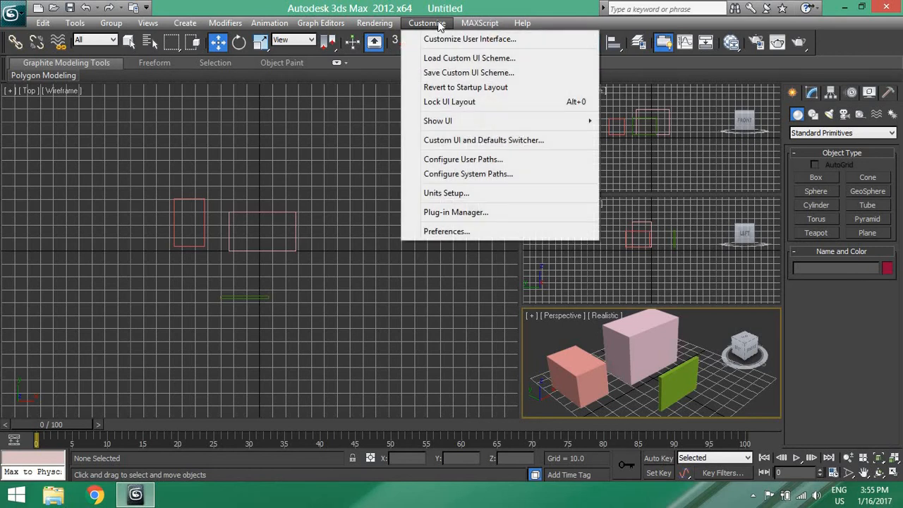
click(464, 194)
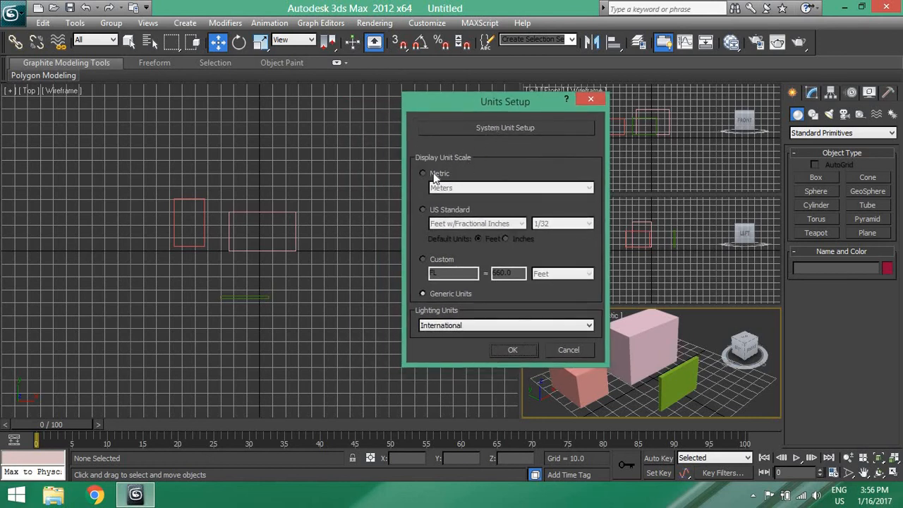
click(434, 175)
click(452, 188)
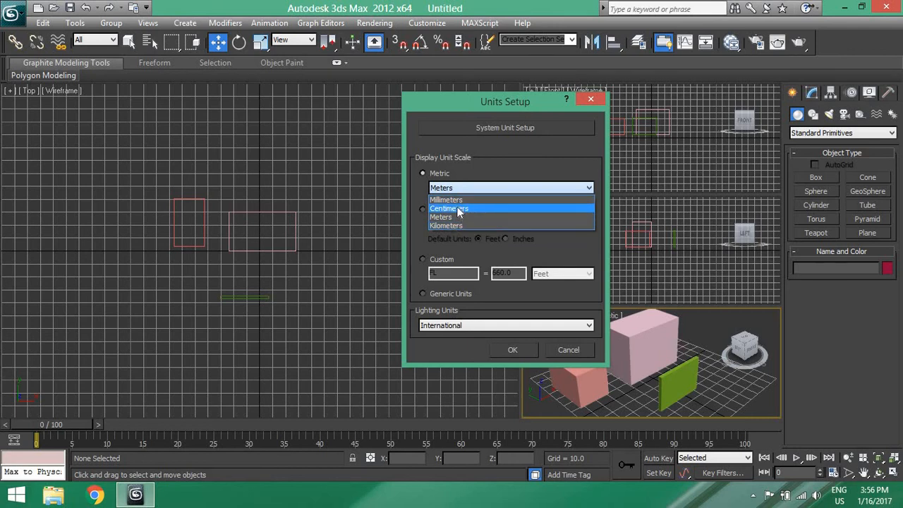
click(459, 208)
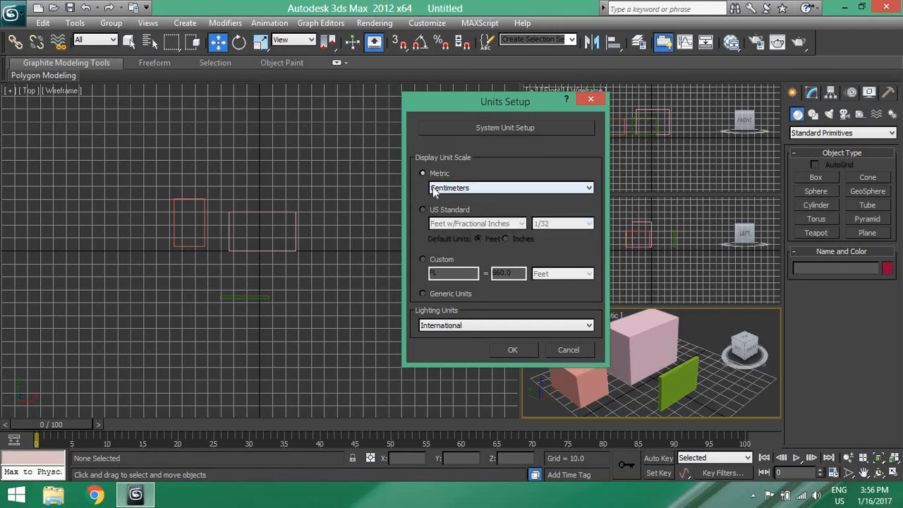
Set the system unit scale to Centimeters and accept the units setup
click(514, 128)
drag(539, 152, 641, 144)
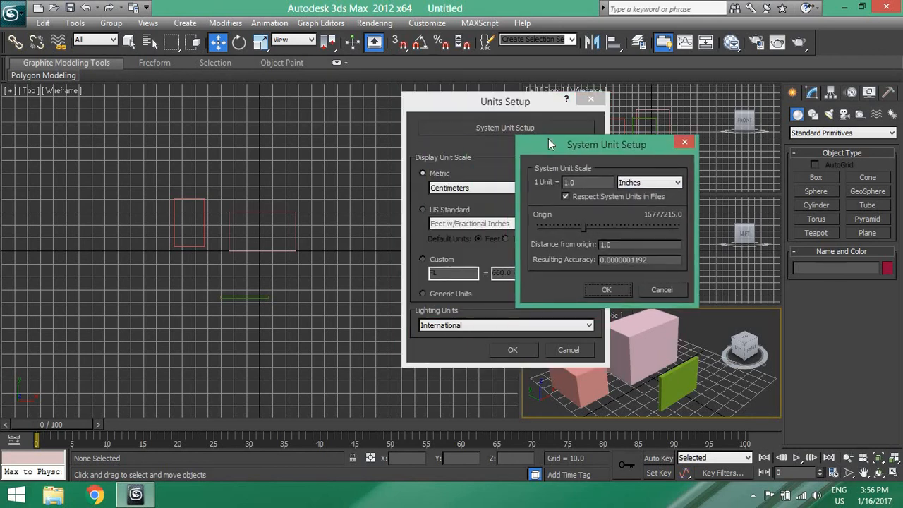
click(641, 185)
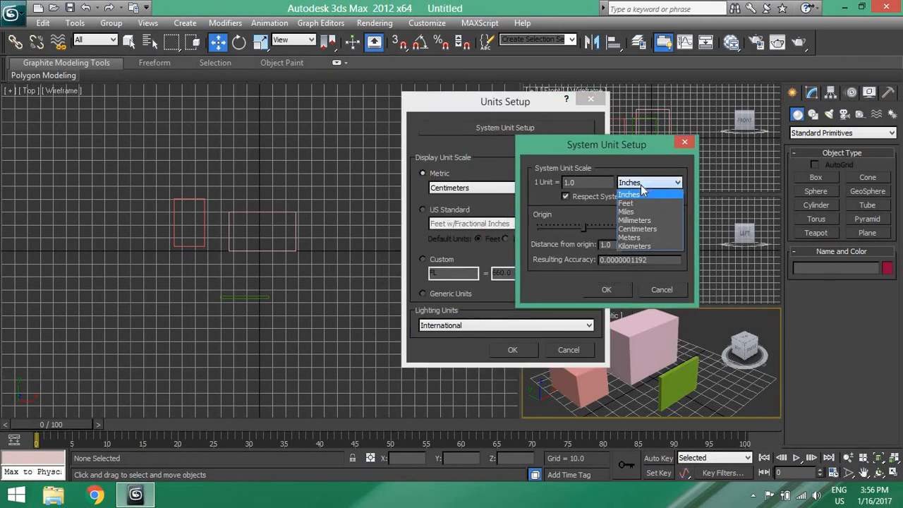
click(637, 229)
click(606, 295)
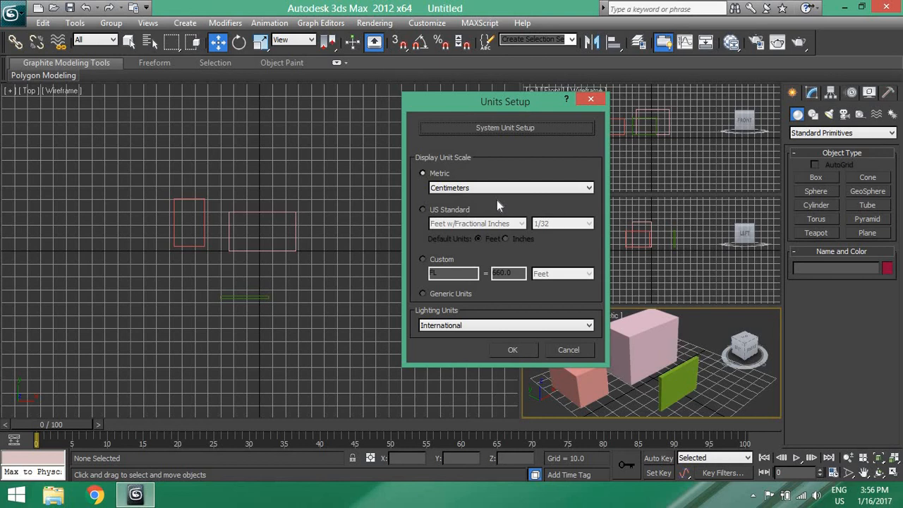
click(507, 350)
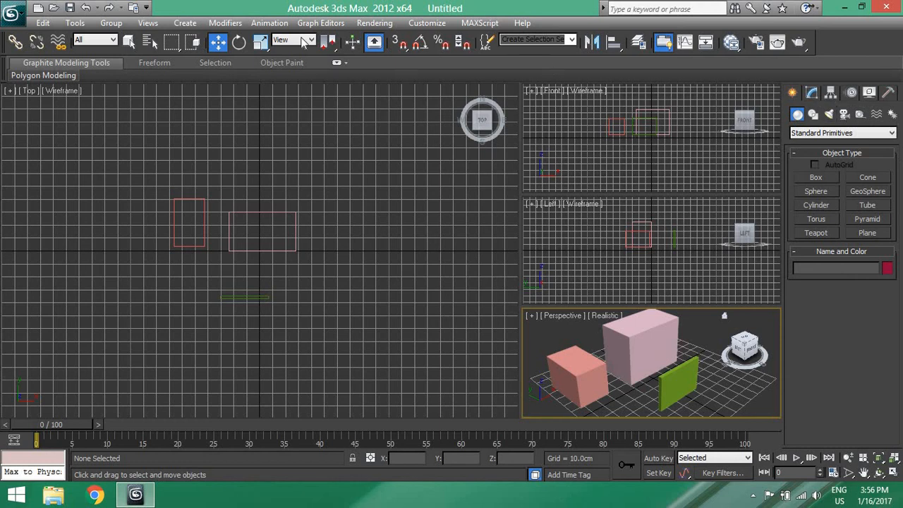
click(221, 25)
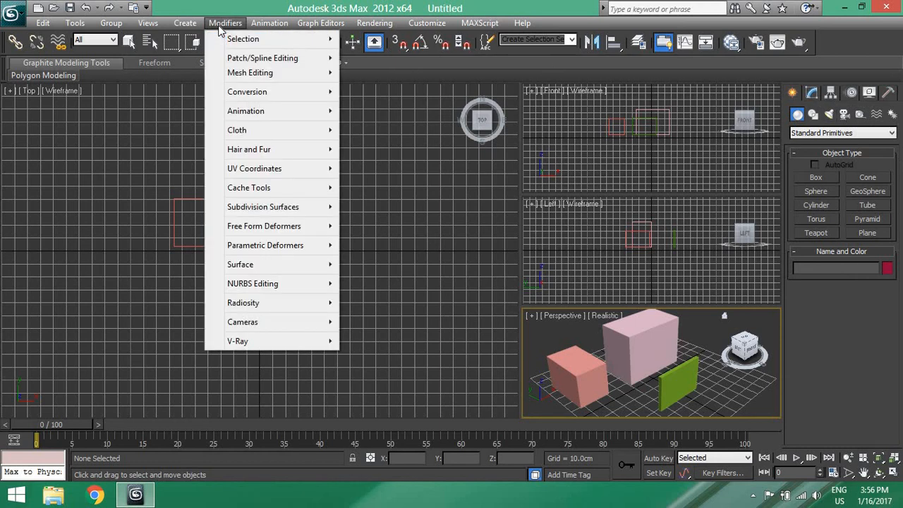
mouse_move(185, 25)
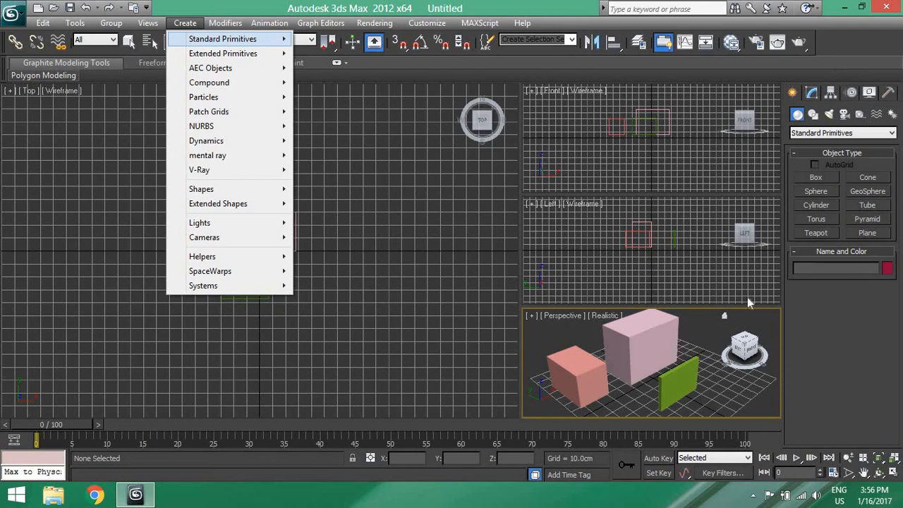
click(863, 321)
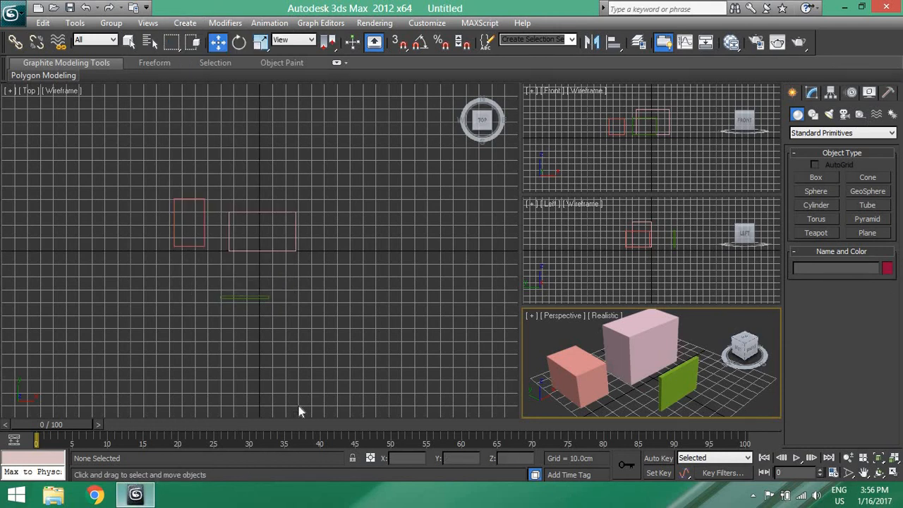